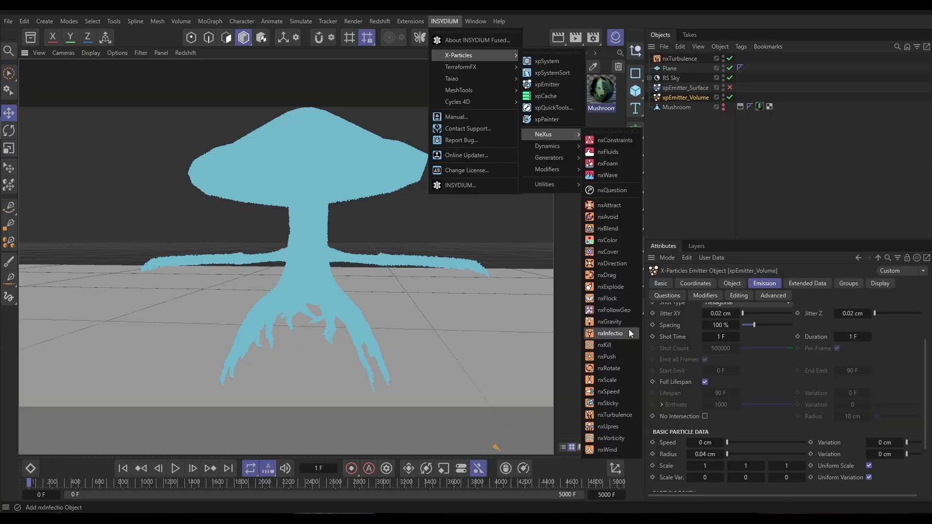
Step: Add an nxUpres object, then preview the particle mushroom in a live Redshift render with the animation playing
left_click(610, 426)
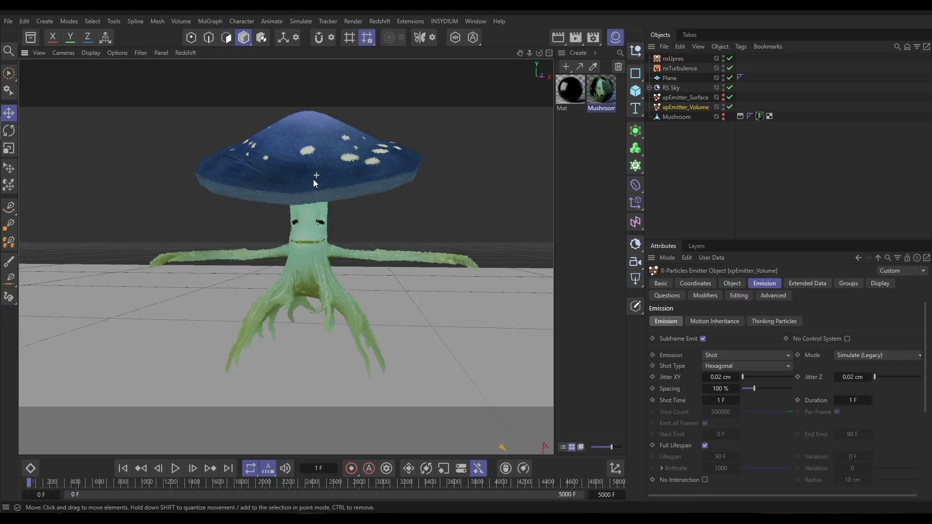
left_click_drag(314, 181, 337, 205, "alt")
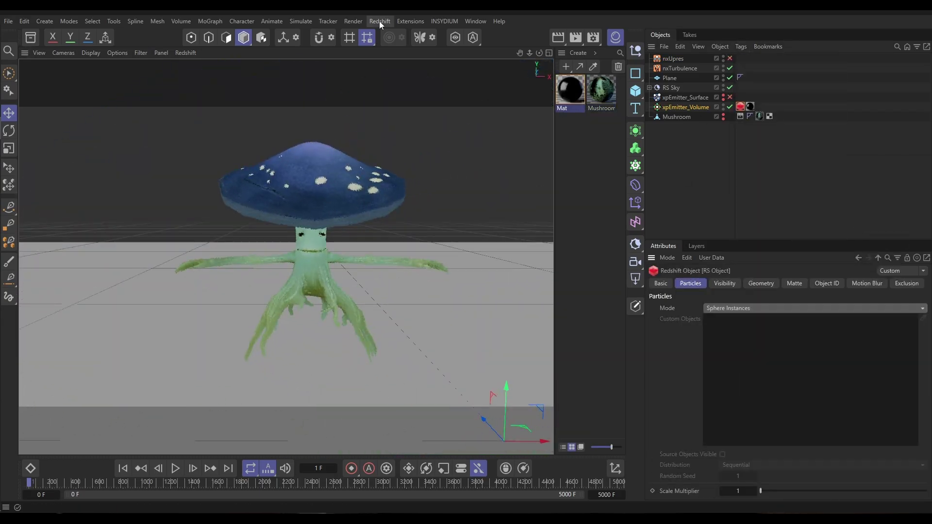
left_click(380, 21)
left_click(398, 33)
left_click_drag(337, 197, 297, 186, "alt")
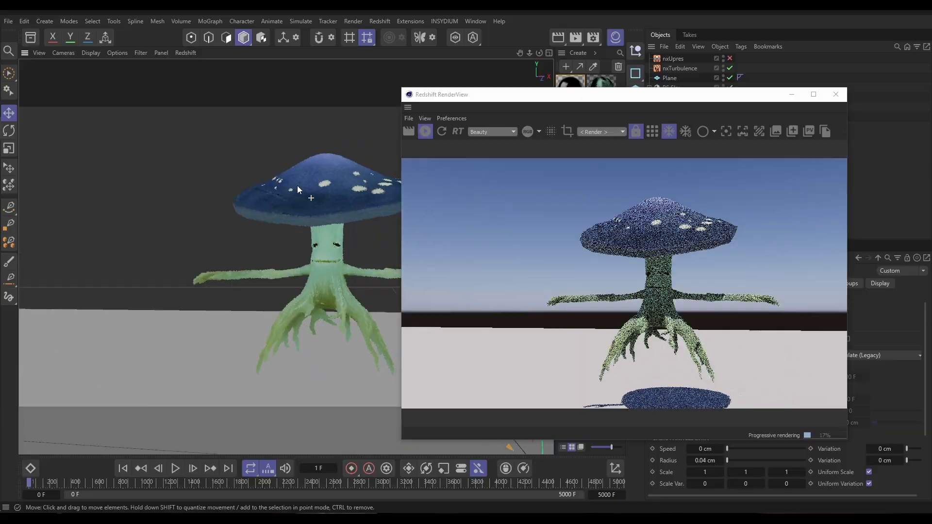
key("F8")
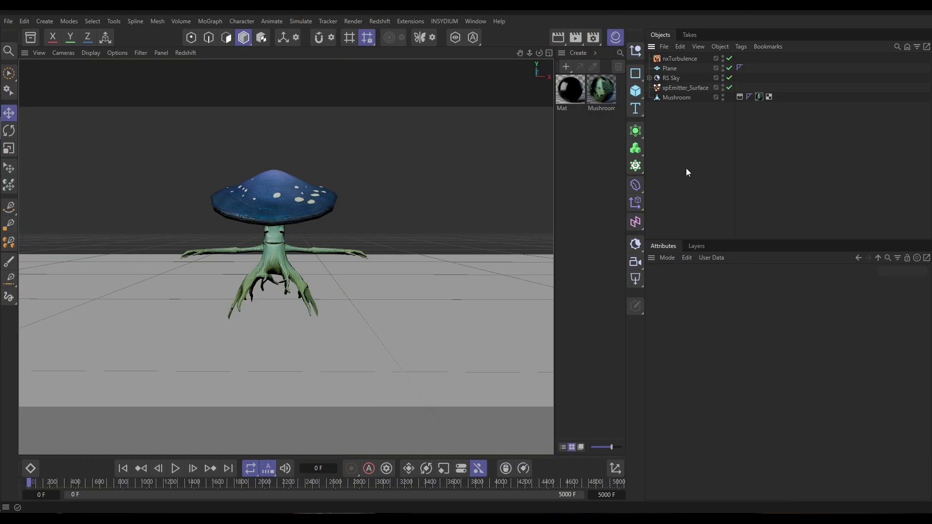
Step: Magnify the Mushroom material's Color filter texture preview and place the UV map beside the model
left_click(672, 98)
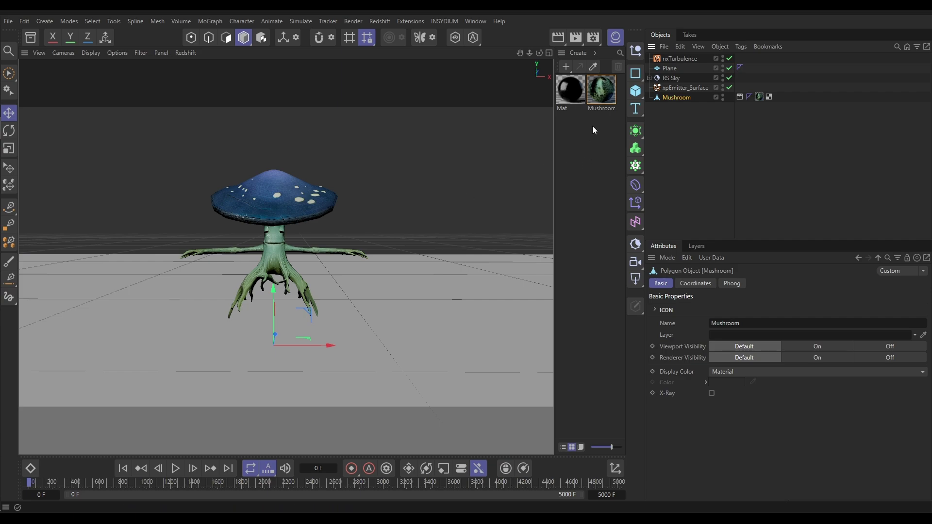
left_click(601, 91)
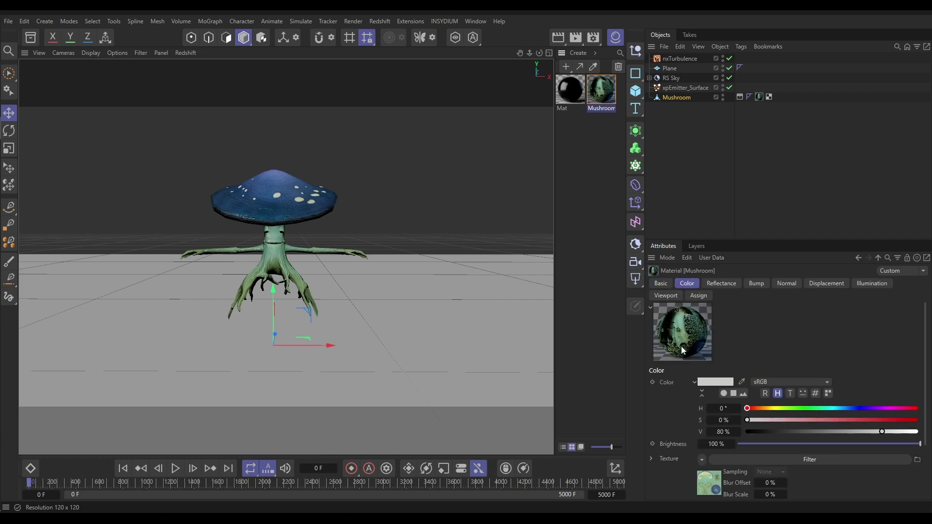
left_click(709, 481)
right_click(684, 313)
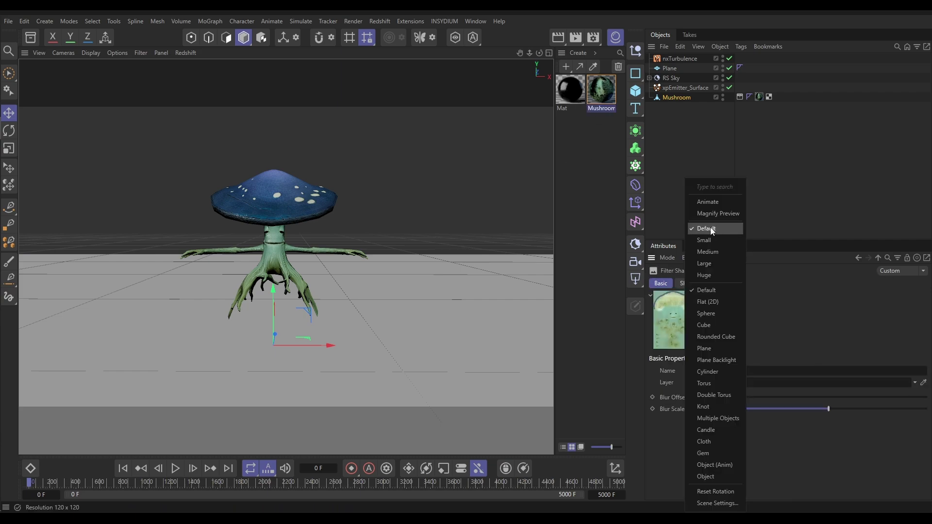
left_click(708, 214)
left_click_drag(757, 209, 426, 137)
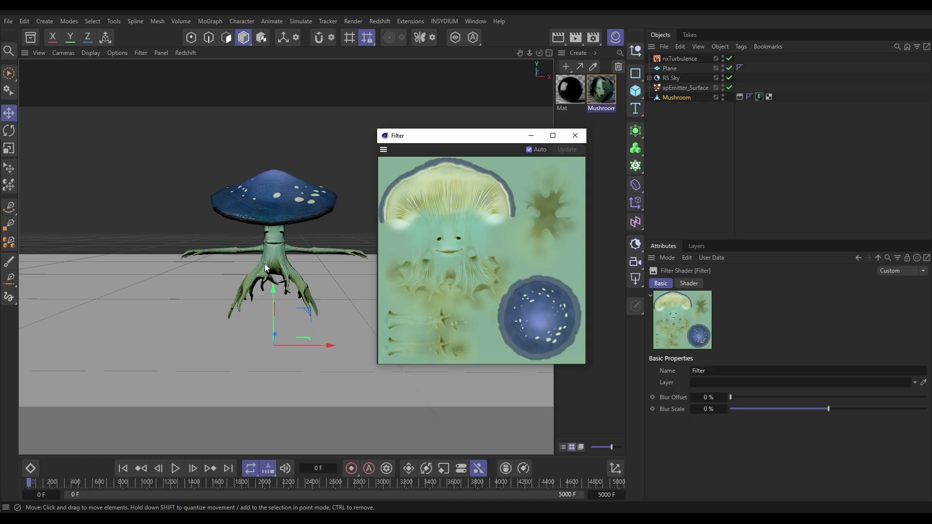
Step: Set xpEmitter_Surface's Shot Type to Random and step to frame 1 to emit the particles
left_click(575, 135)
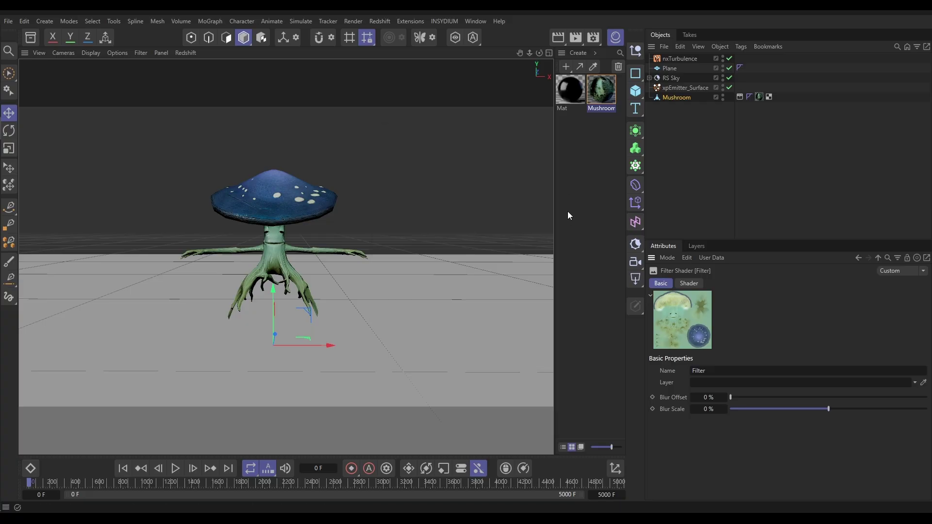
left_click(682, 88)
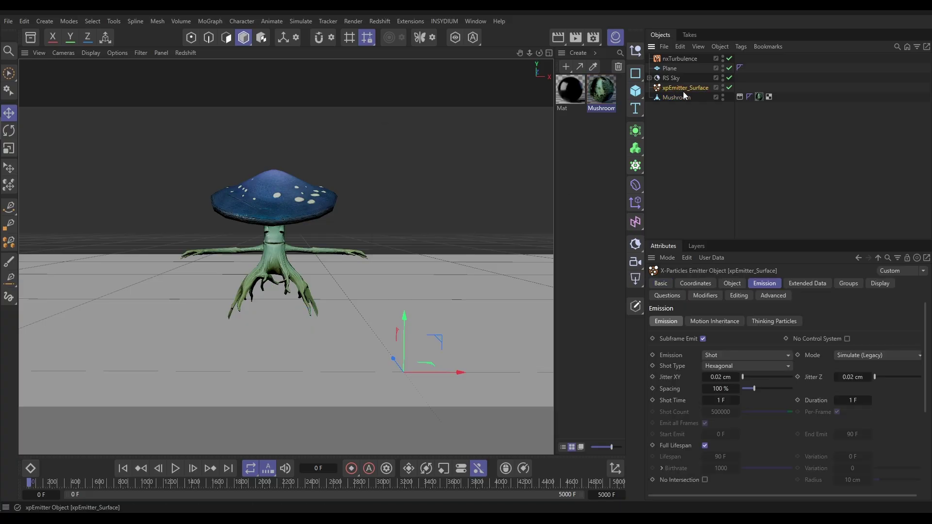
left_click(733, 284)
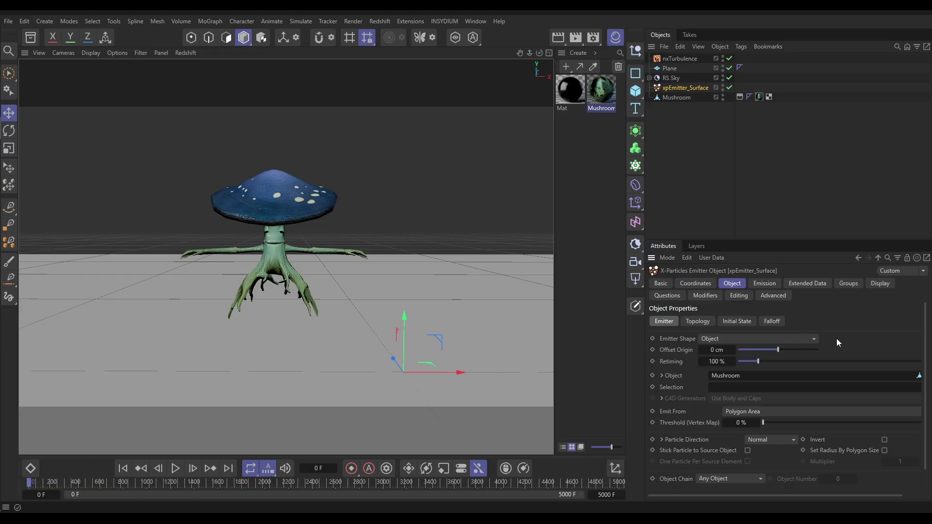
left_click(764, 287)
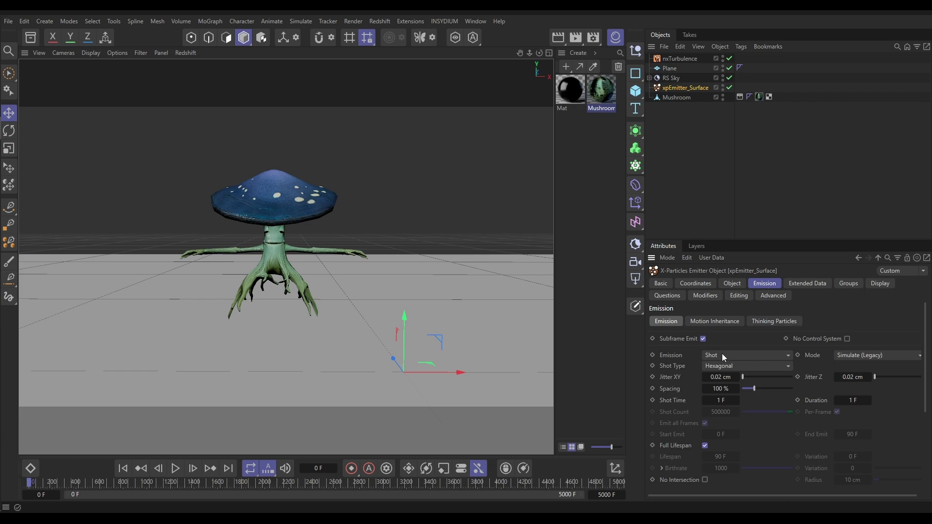
left_click(722, 366)
left_click(721, 380)
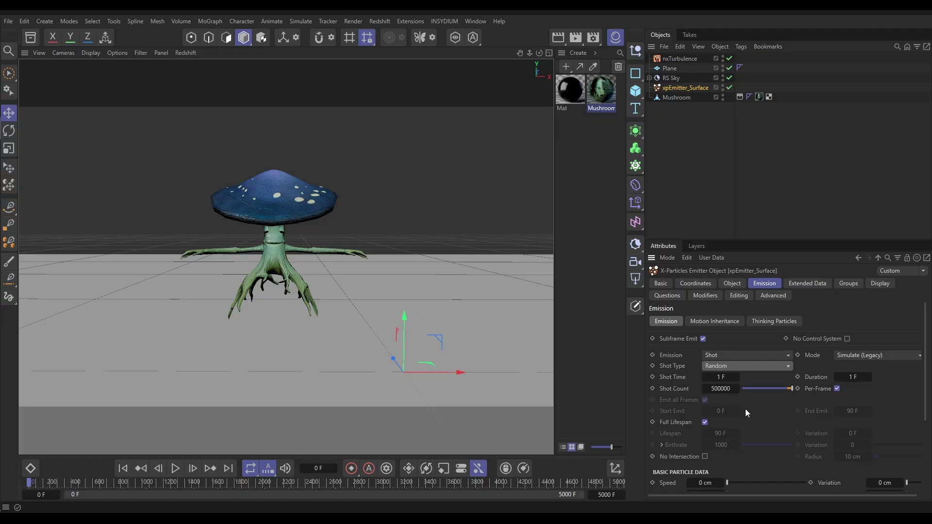
scroll(750, 412, "down", 3)
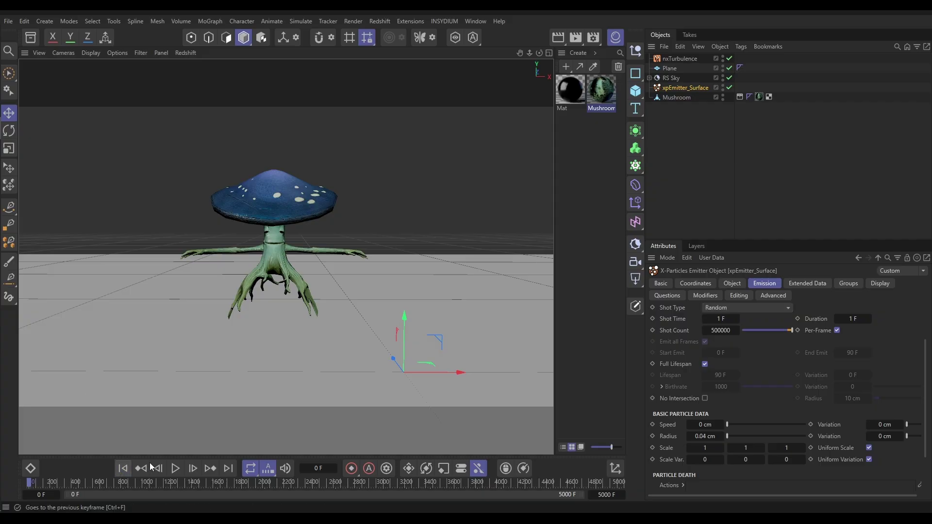
left_click(193, 468)
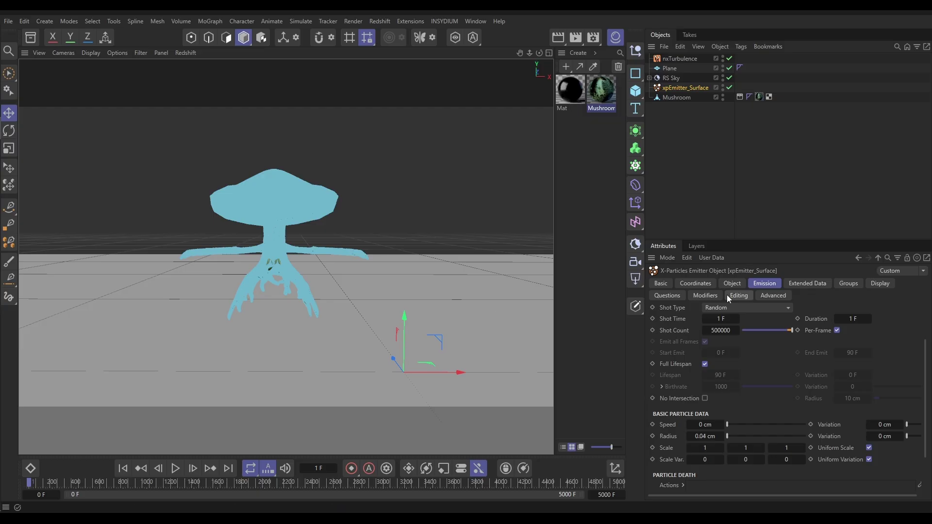
Step: Set Emit From to Texture, link the Mushroom's texture tag, and set Emit Channel to None
left_click(732, 283)
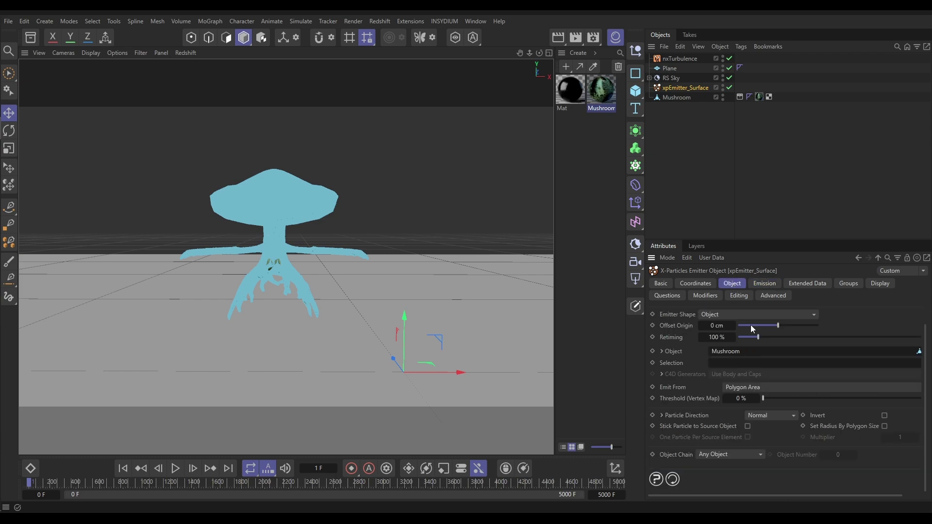
left_click(734, 392)
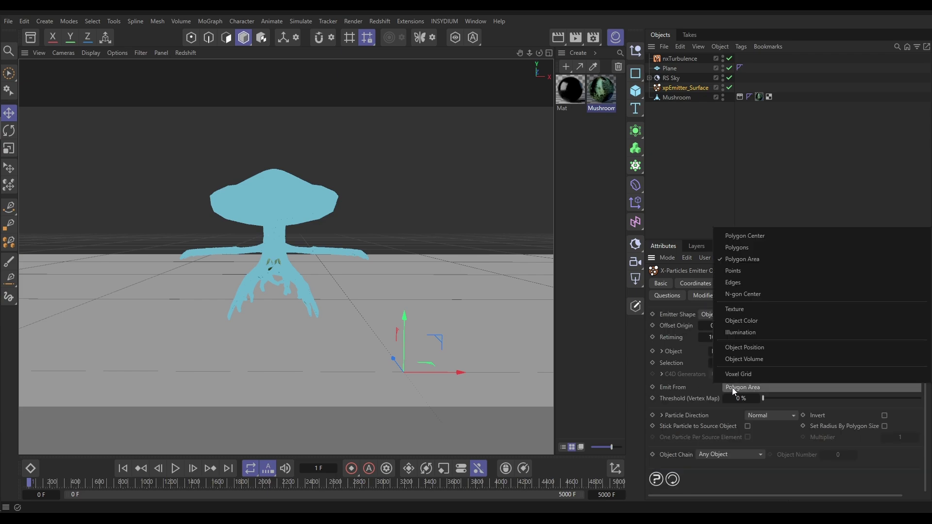
left_click(733, 311)
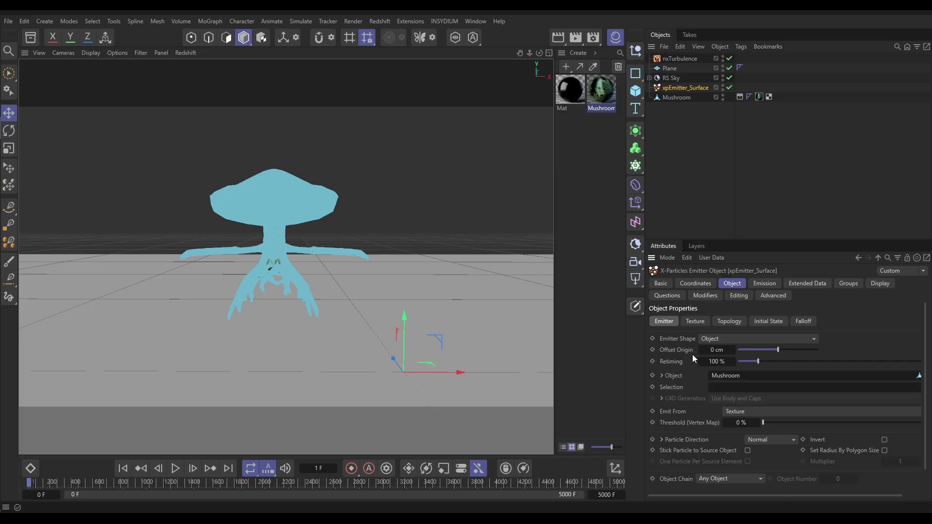
left_click(695, 322)
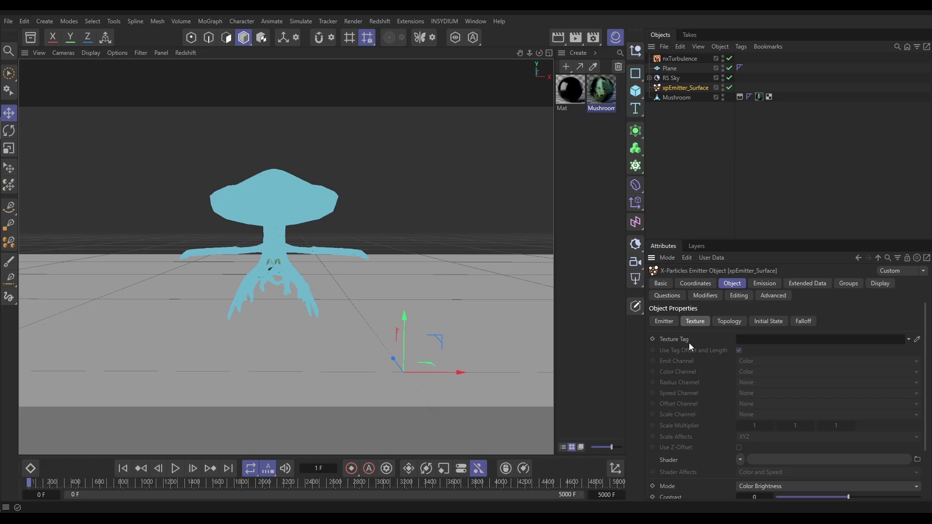
left_click_drag(761, 97, 796, 341)
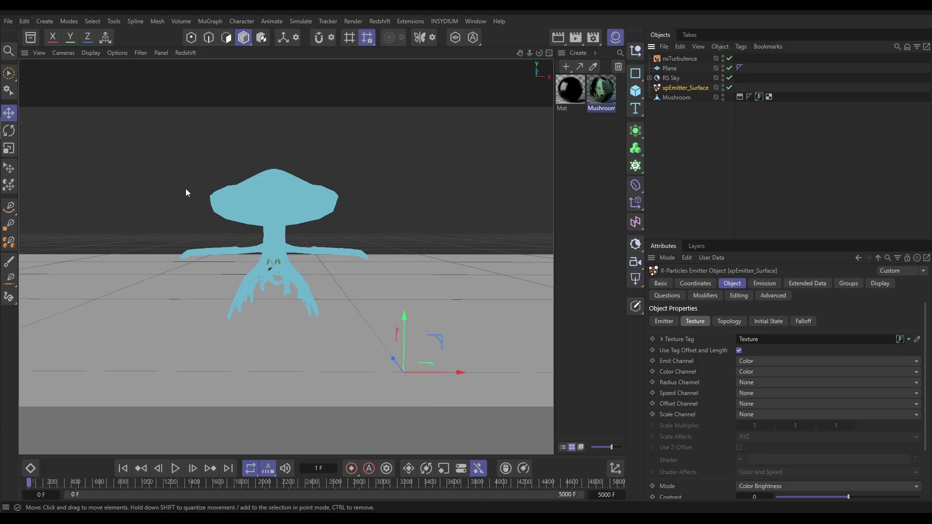
left_click(742, 362)
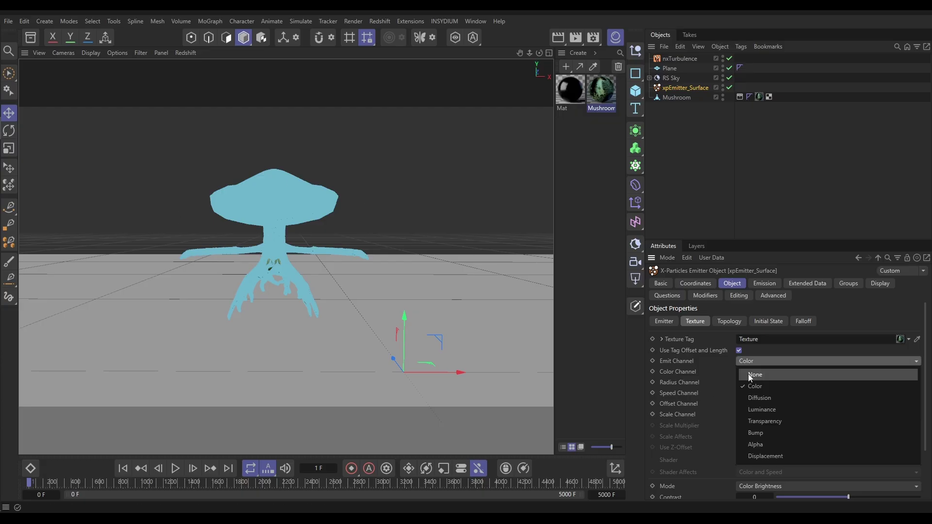
left_click(747, 373)
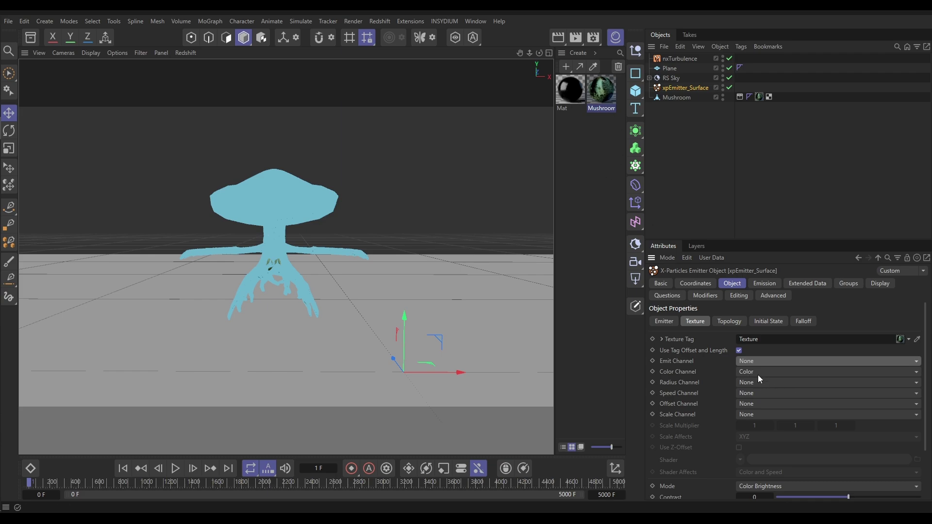
left_click(158, 468)
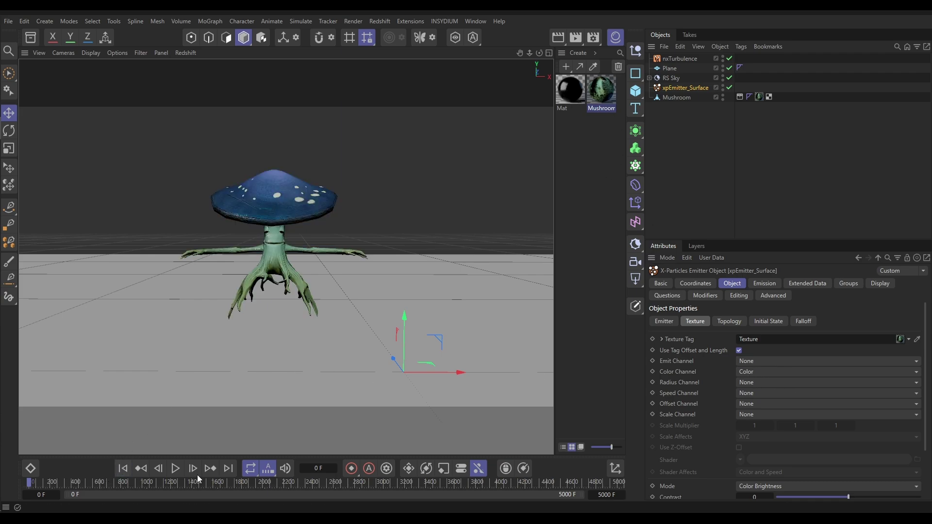
left_click(192, 468)
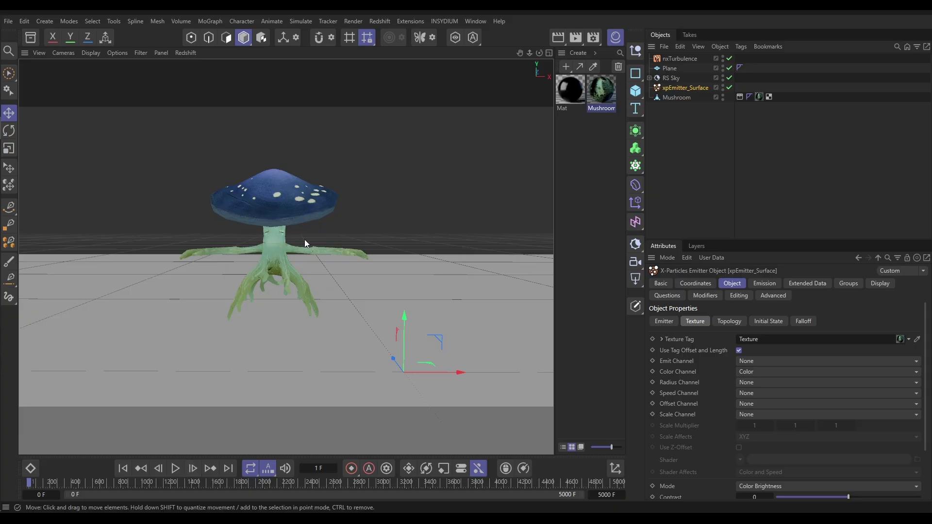
left_click(724, 99)
left_click_drag(272, 210, 245, 225, "alt")
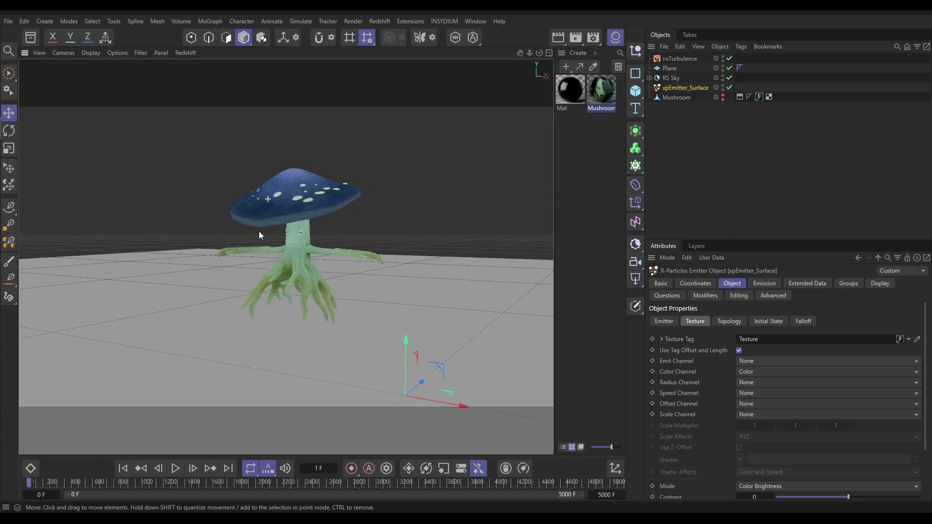
right_click_drag(252, 211, 334, 195, "alt")
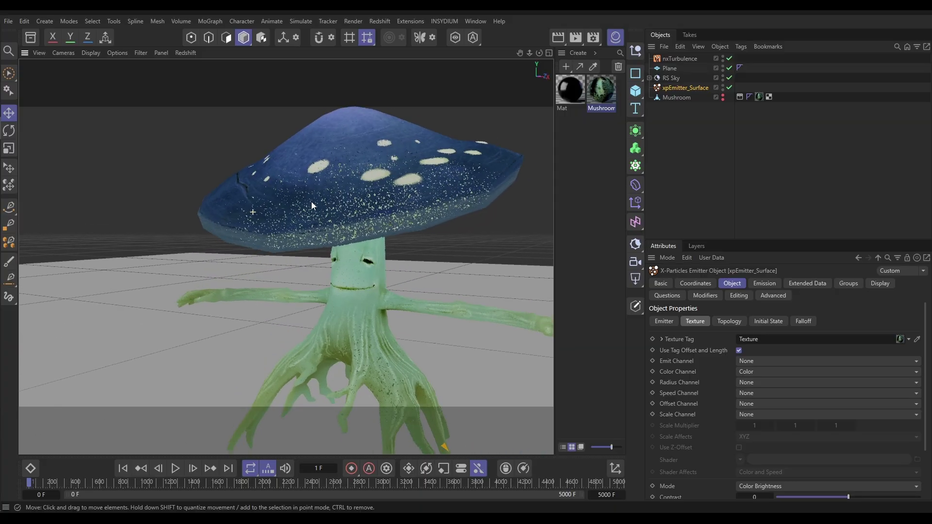
left_click_drag(333, 195, 290, 223, "alt")
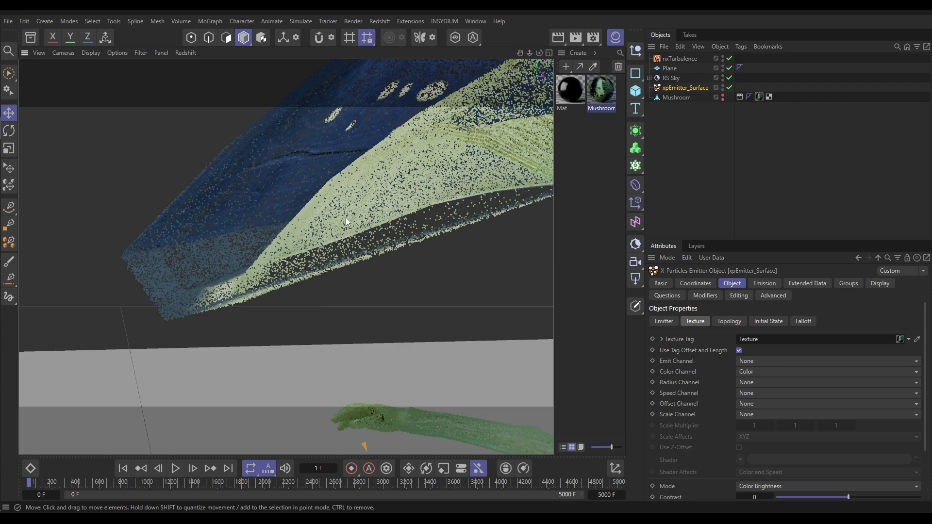
left_click_drag(358, 204, 383, 146, "alt")
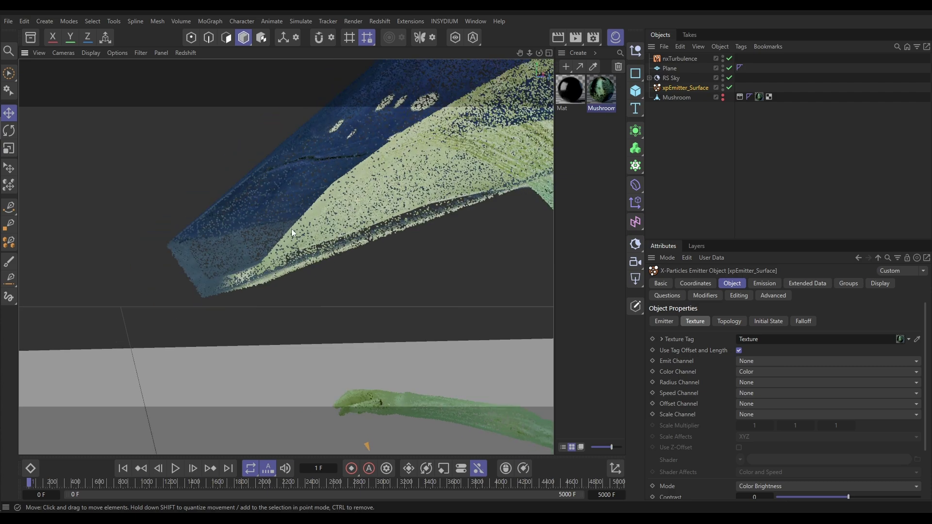
right_click_drag(381, 194, 278, 202, "alt")
left_click_drag(278, 202, 383, 234, "alt")
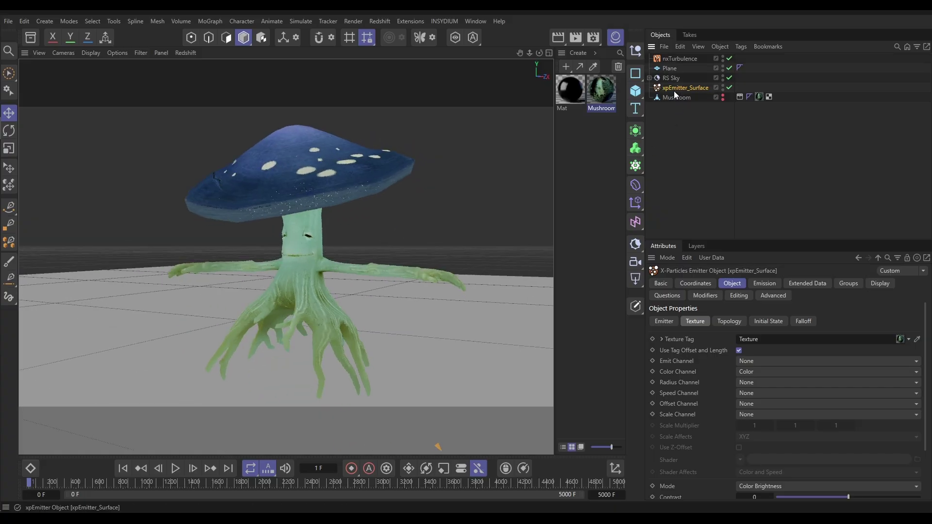
Step: Duplicate xpEmitter_Surface, disable the original, and rename the copy xpEmitter_Volume
left_click_drag(675, 92, 675, 98, "ctrl")
left_click(734, 87)
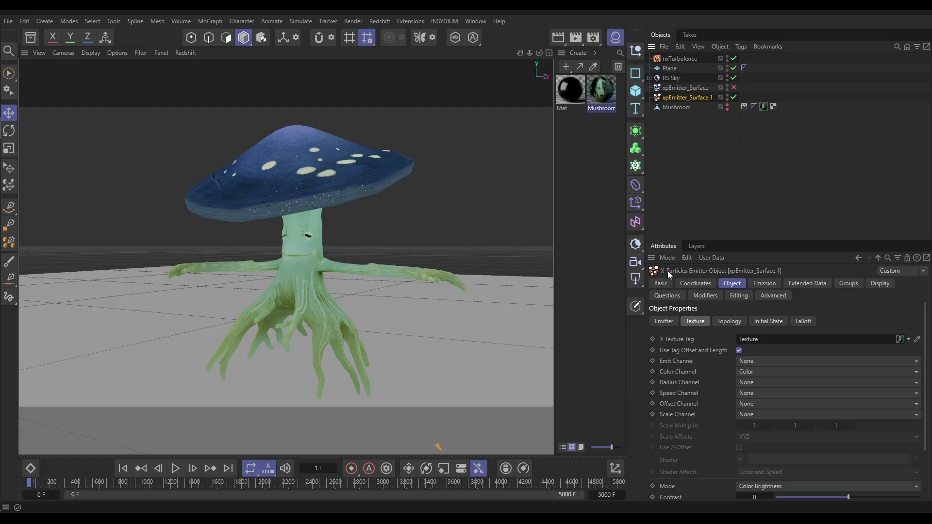
left_click(661, 283)
left_click(786, 336)
key("BackSpace")
key("BackSpace")
key("BackSpace")
key("BackSpace")
key("BackSpace")
key("BackSpace")
key("BackSpace")
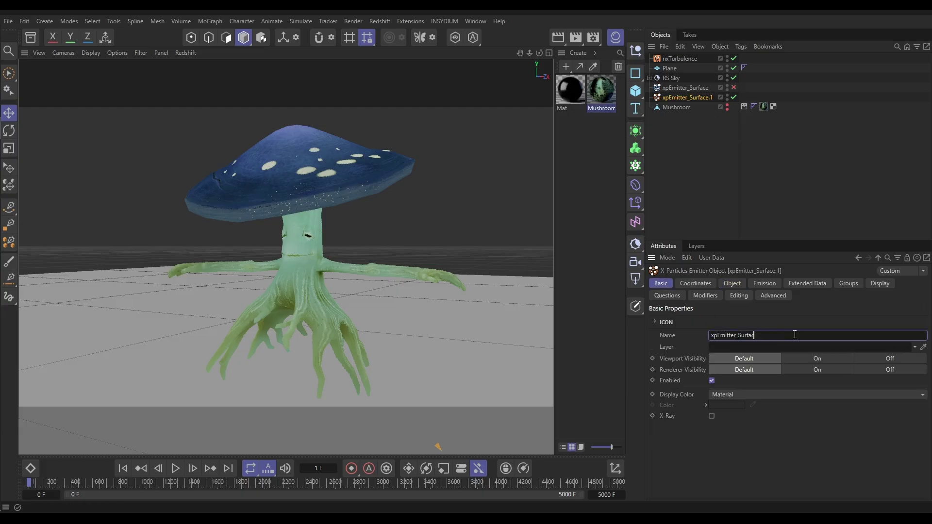
key("BackSpace")
type("Volume")
key("Return")
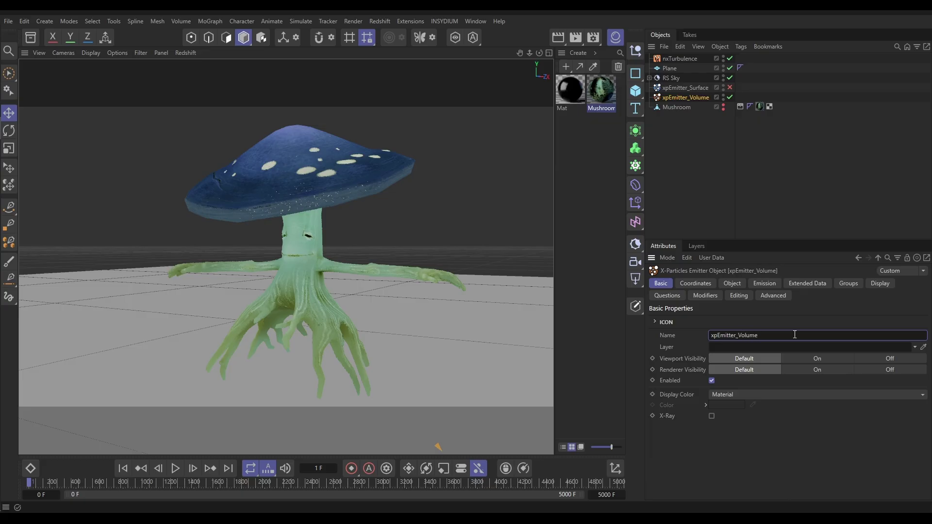
Step: Set the volume emitter's Shot Type to Hexagonal
left_click(764, 285)
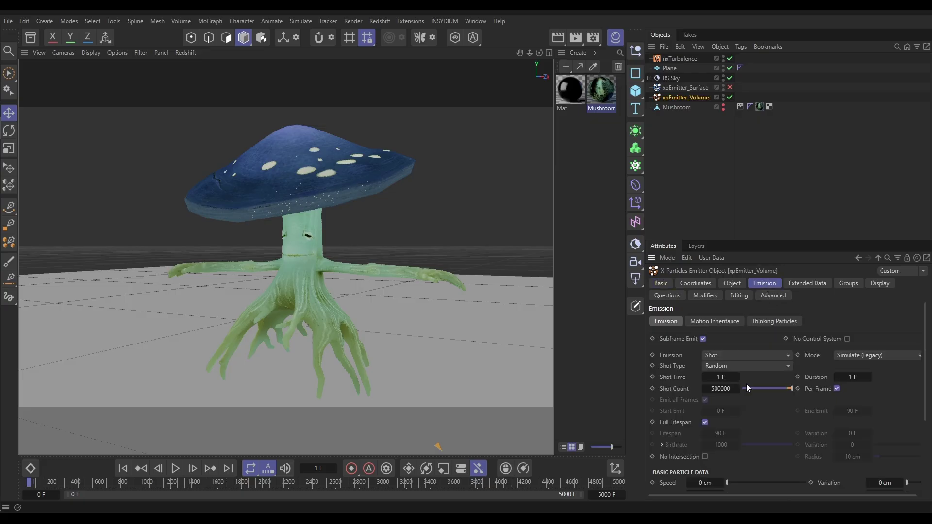
left_click(718, 367)
left_click(733, 405)
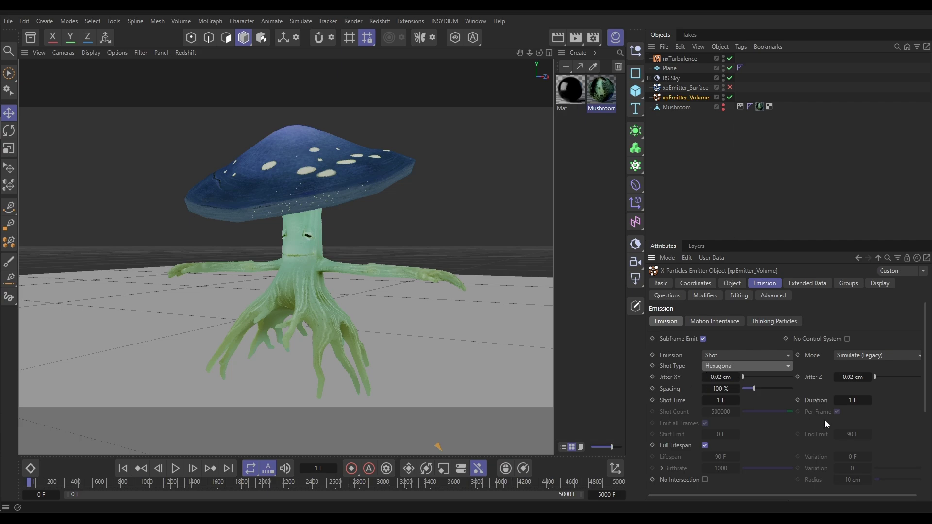
left_click_drag(925, 381, 925, 417)
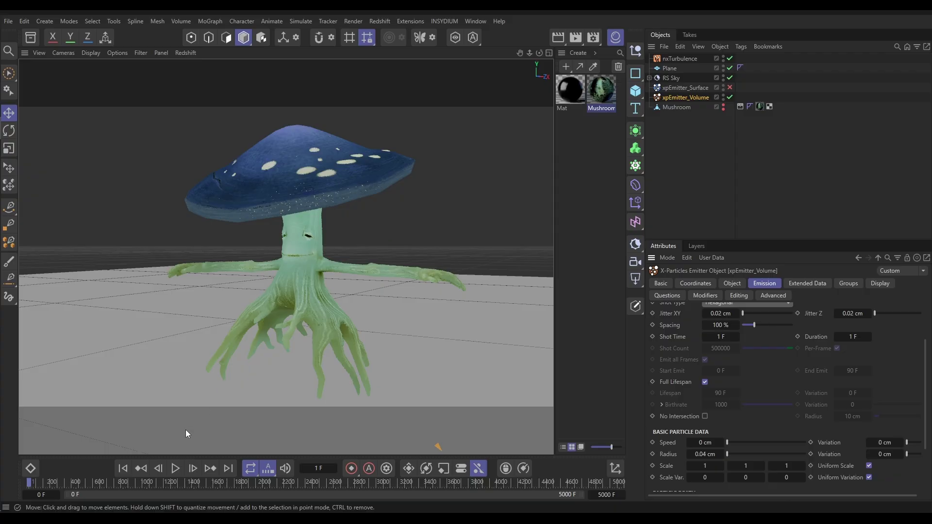
Step: Rewind to rebuild the hexagonal shot, then orbit and zoom to inspect the cyan-filled mushroom
left_click(122, 469)
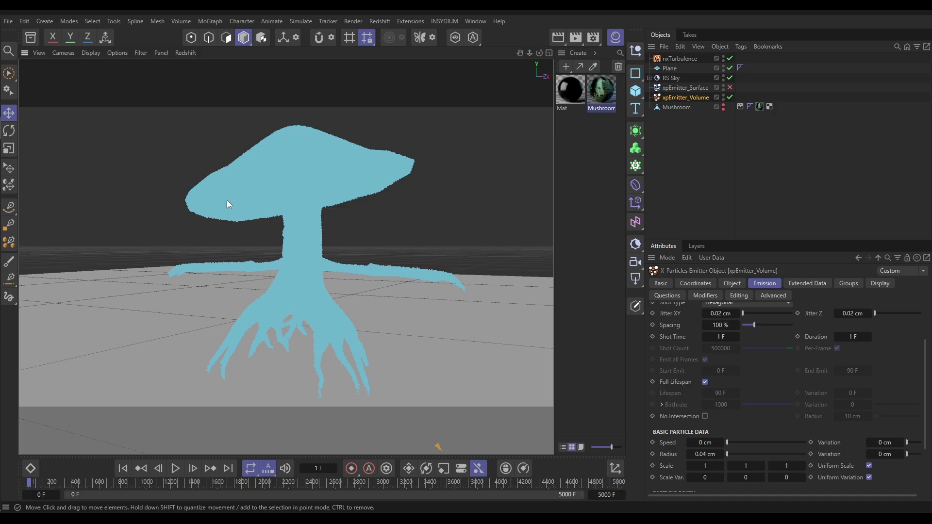
scroll(228, 196, "up", 10)
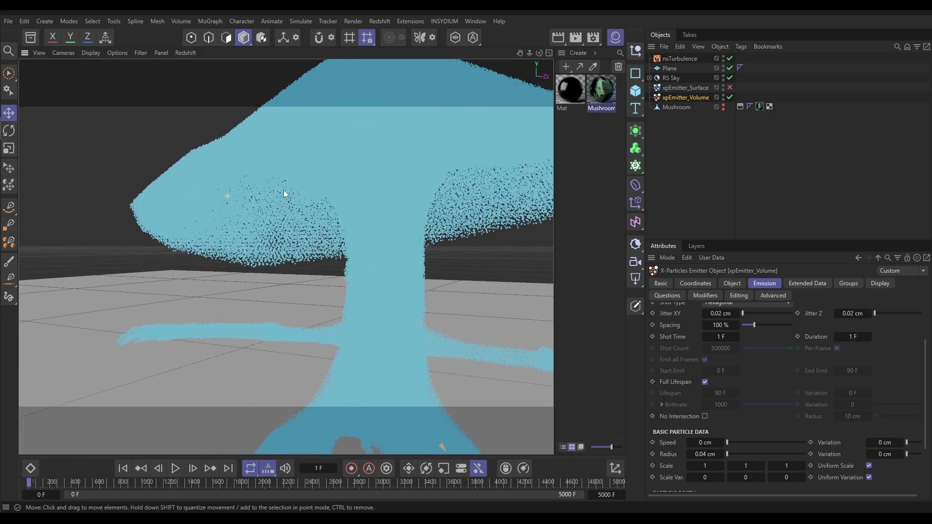
left_click_drag(229, 220, 380, 223, "alt")
scroll(345, 235, "down", 6)
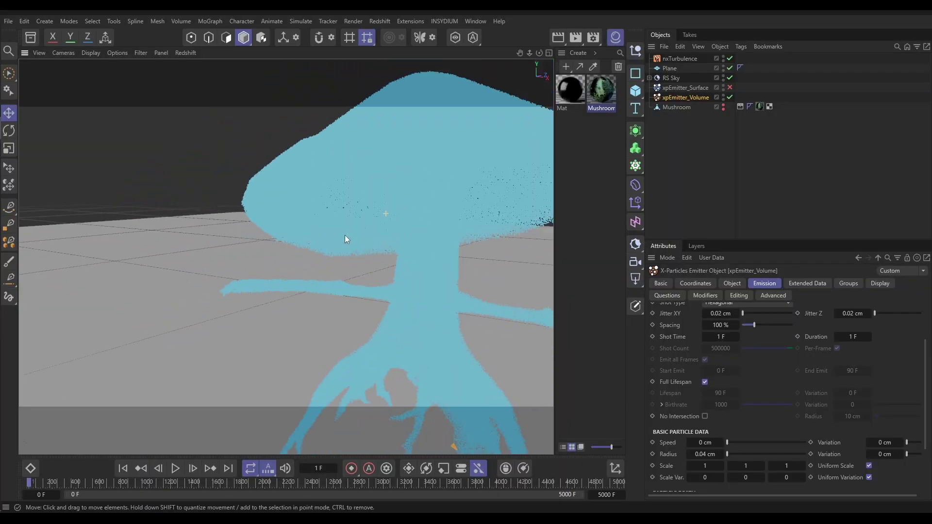
left_click_drag(397, 274, 363, 242, "alt")
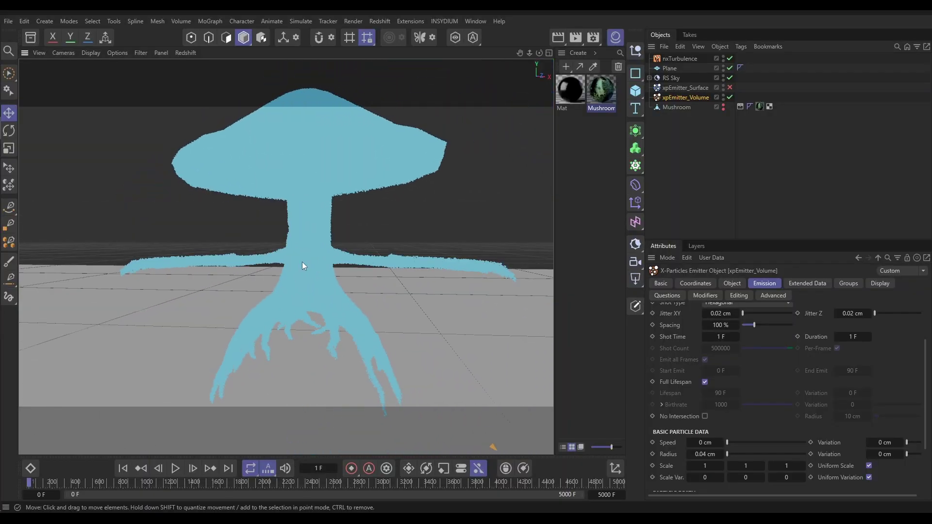
left_click_drag(304, 250, 298, 253, "alt")
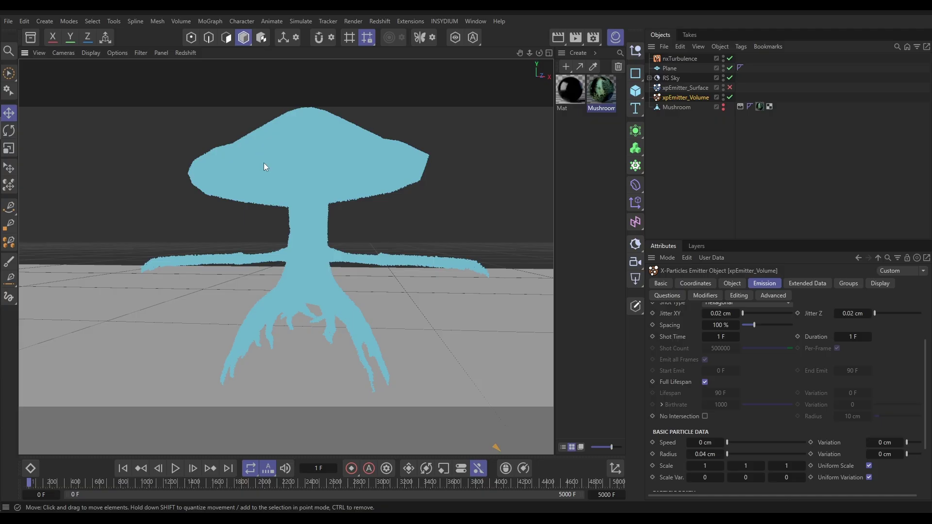
Step: Add an nxUpres object, re-enable xpEmitter_Surface, and rewind the simulation to the start
left_click(433, 21)
mouse_move(488, 56)
mouse_move(550, 138)
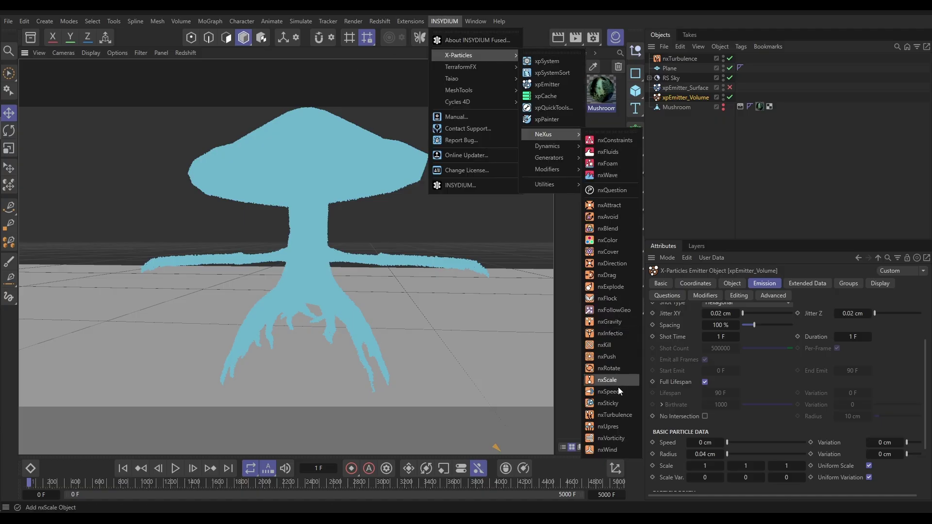
left_click(614, 426)
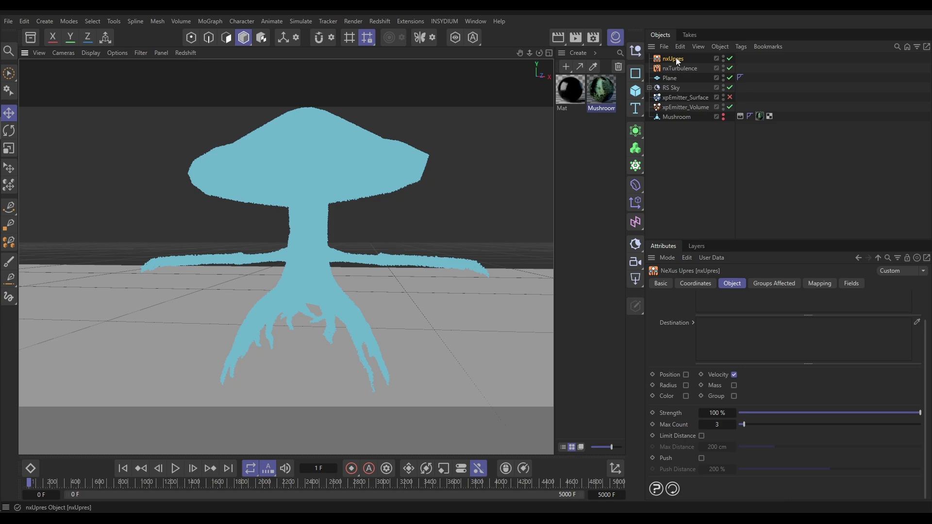
left_click(729, 97)
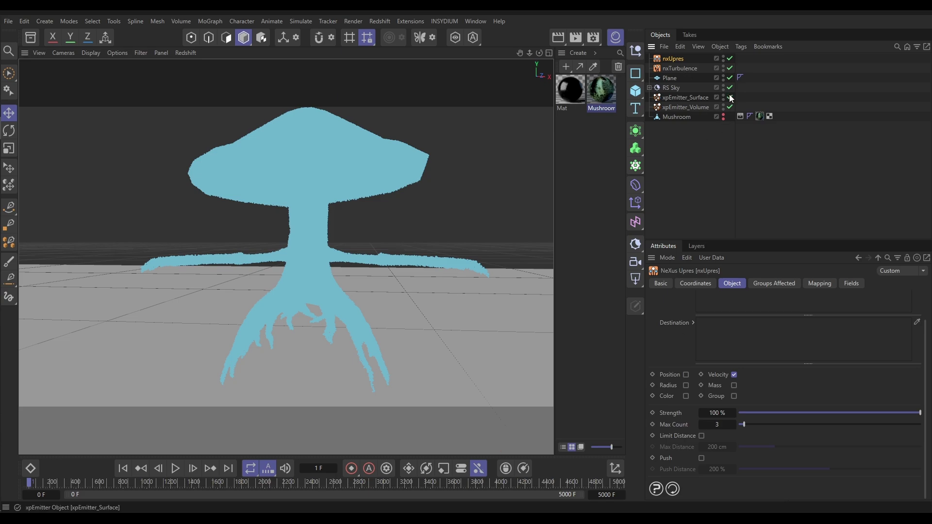
left_click(121, 469)
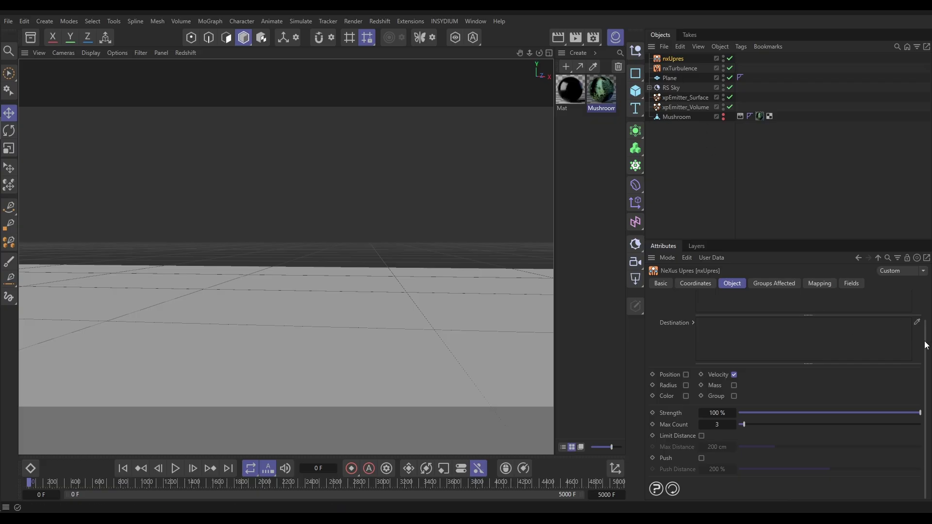
scroll(925, 335, "up", 2)
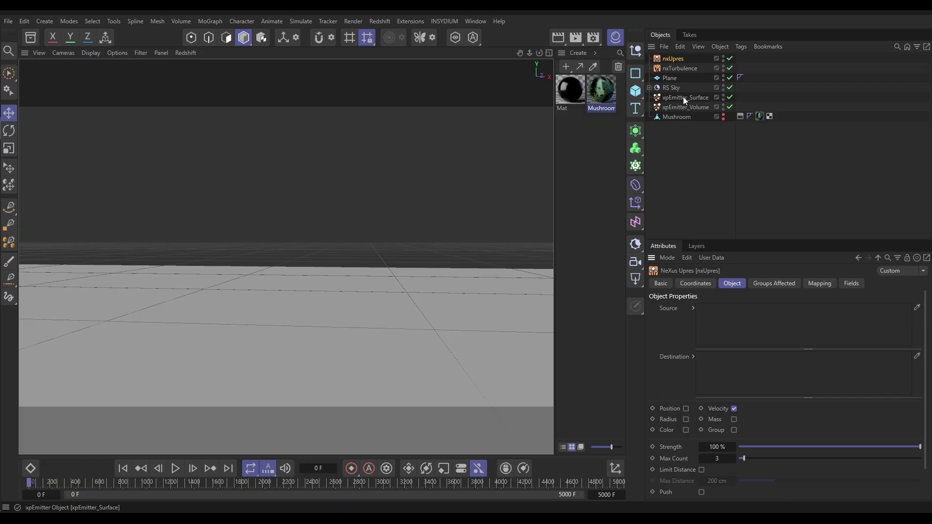
Step: Link xpEmitter_Surface as nxUpres source and xpEmitter_Volume as destination, without Velocity, then rebuild at frame 1
left_click_drag(683, 97, 749, 286)
left_click_drag(742, 318, 742, 319)
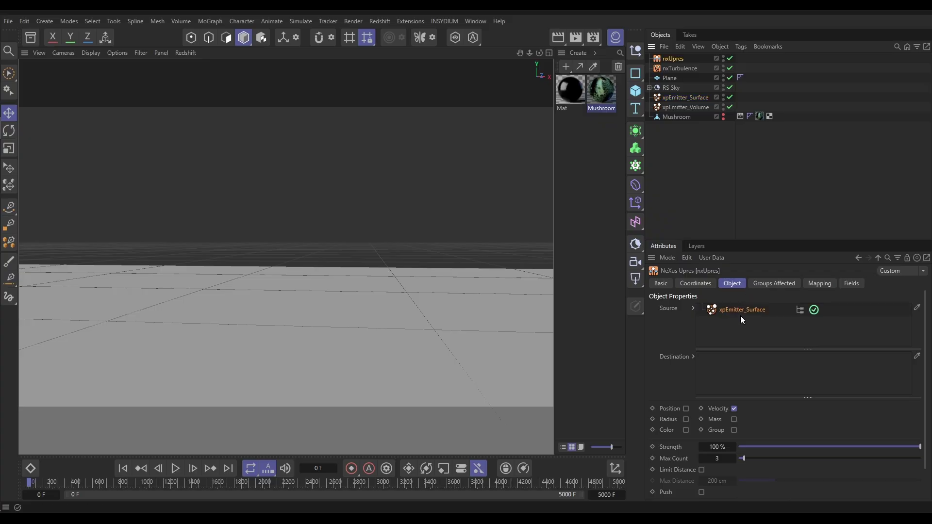
left_click(678, 110)
left_click_drag(719, 184, 720, 367)
left_click(734, 409)
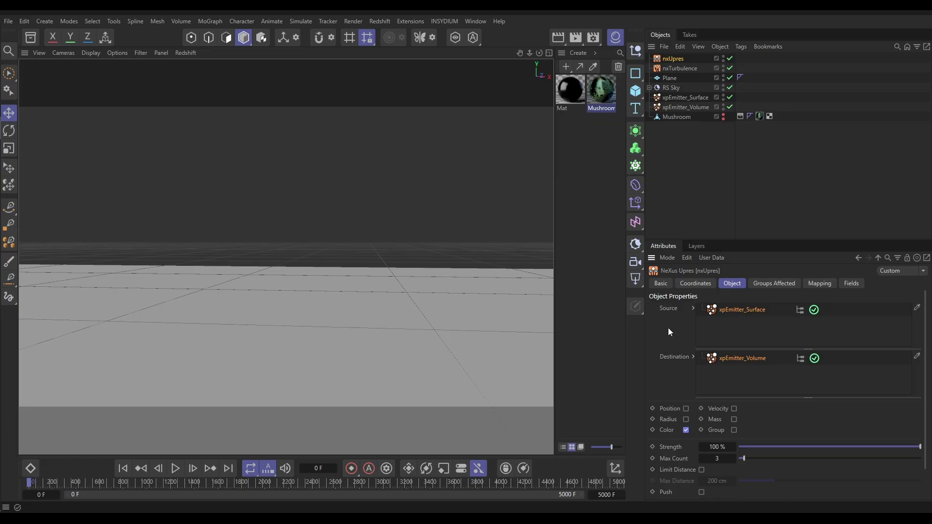
left_click(724, 96)
left_click(193, 469)
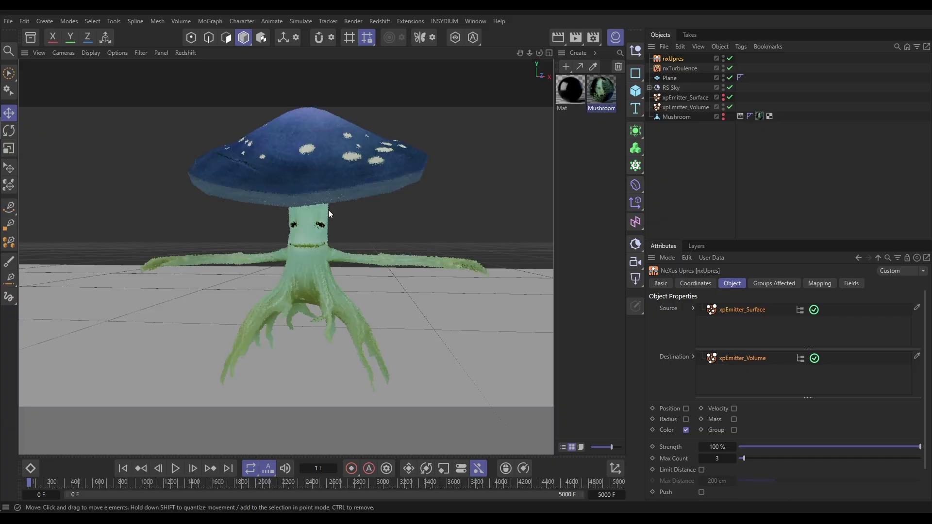
left_click(328, 187)
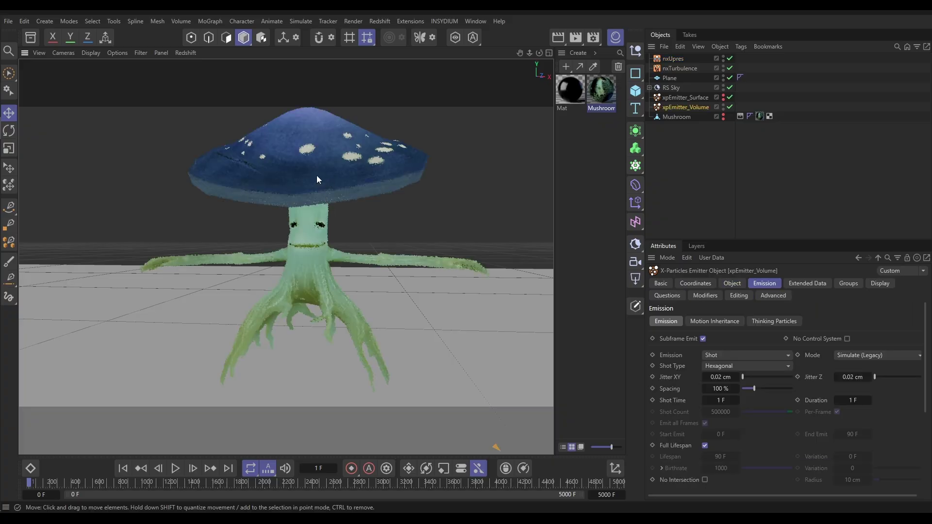
scroll(316, 176, "down", 5)
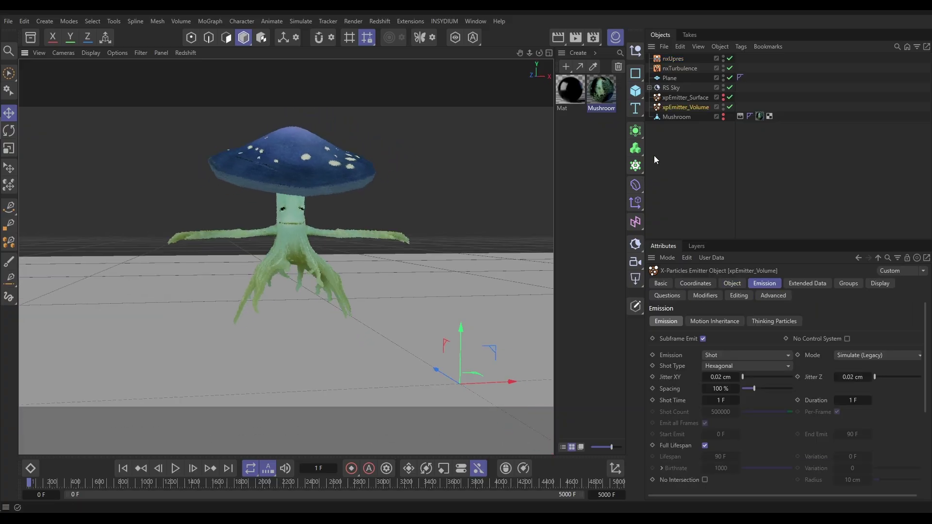
scroll(267, 182, "up", 10)
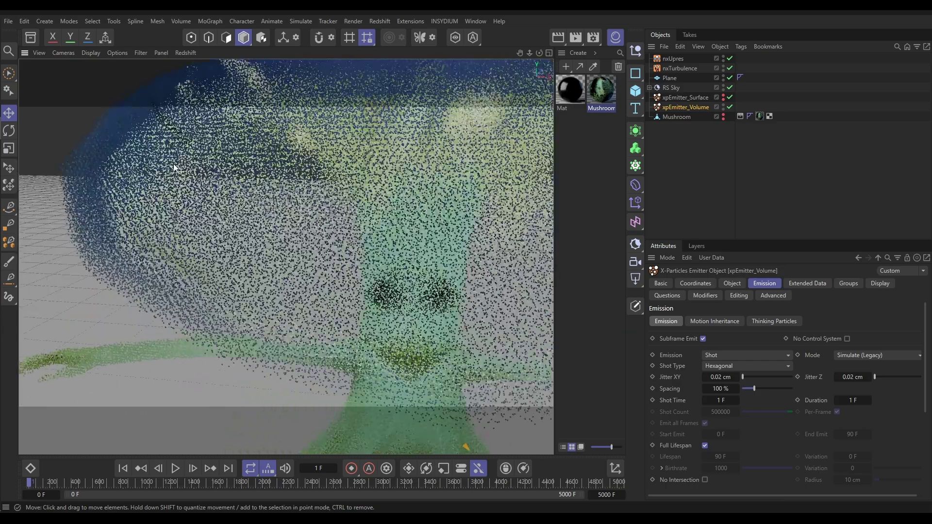
mouse_move(173, 168)
left_mouse_down("alt")
mouse_move(136, 147)
mouse_move(176, 173)
left_mouse_up("alt")
scroll(176, 173, "down", 8)
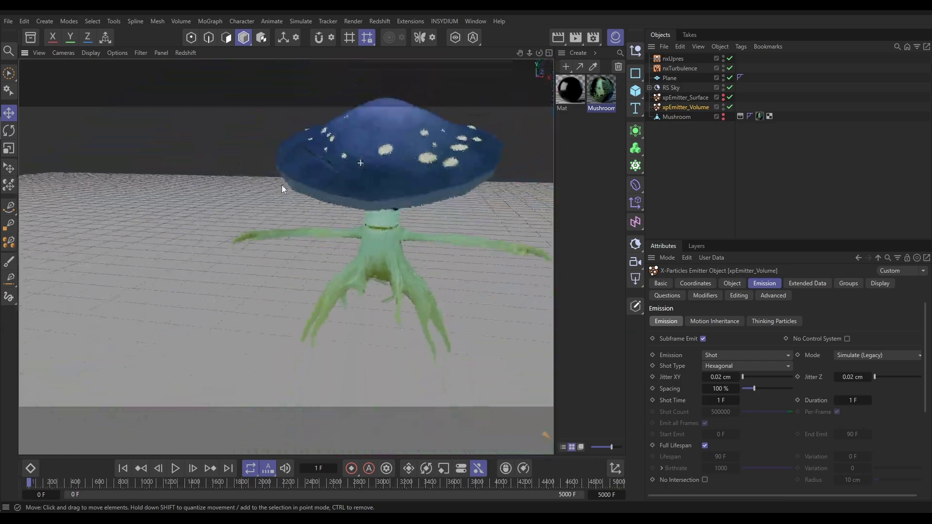
mouse_move(281, 185)
left_mouse_down("alt")
mouse_move(338, 185)
mouse_move(318, 224)
mouse_move(356, 200)
mouse_move(439, 208)
mouse_move(428, 216)
mouse_move(318, 207)
mouse_move(339, 209)
left_mouse_up("alt")
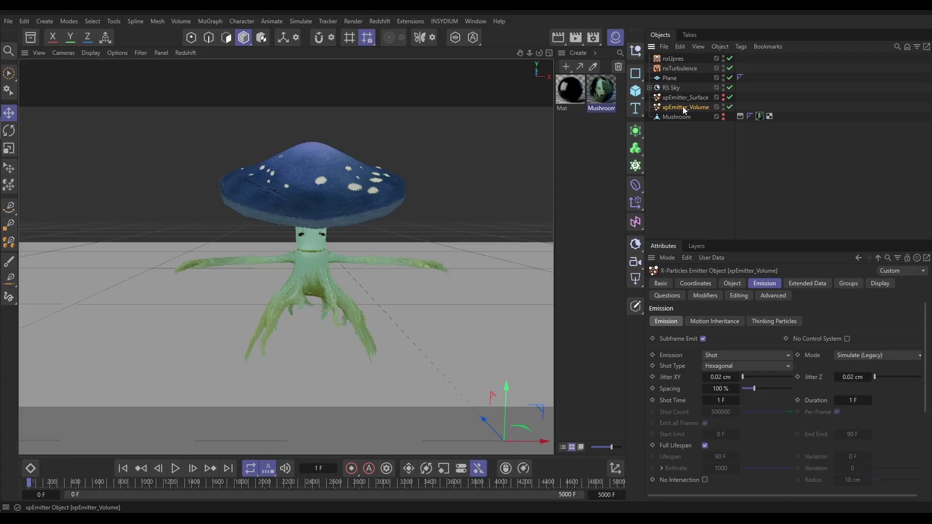
Step: Store xpEmitter_Volume's current particles as its initial state and set Emission to Controlled Only
left_click(732, 284)
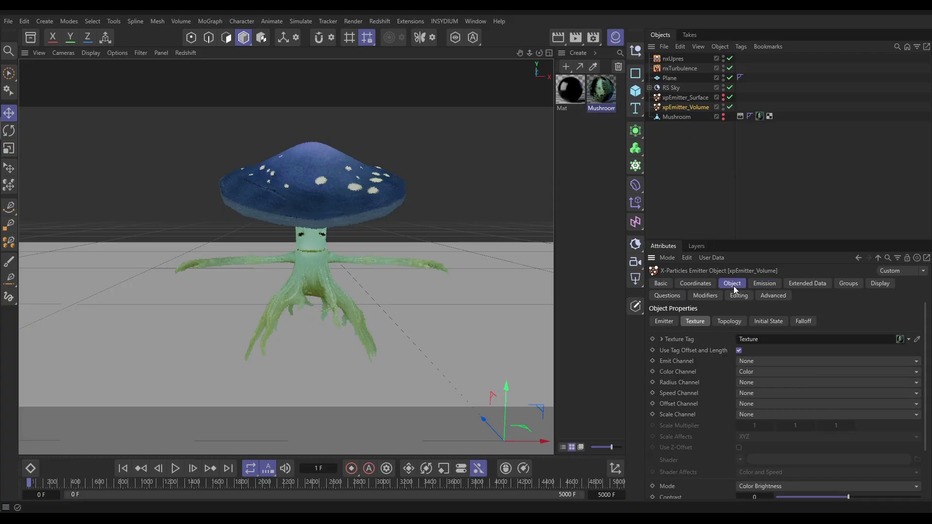
left_click(761, 321)
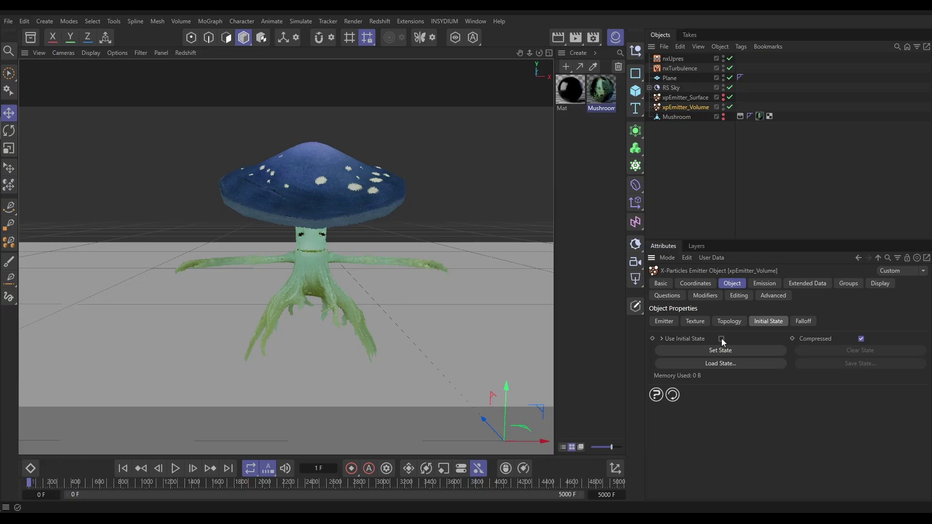
left_click(719, 350)
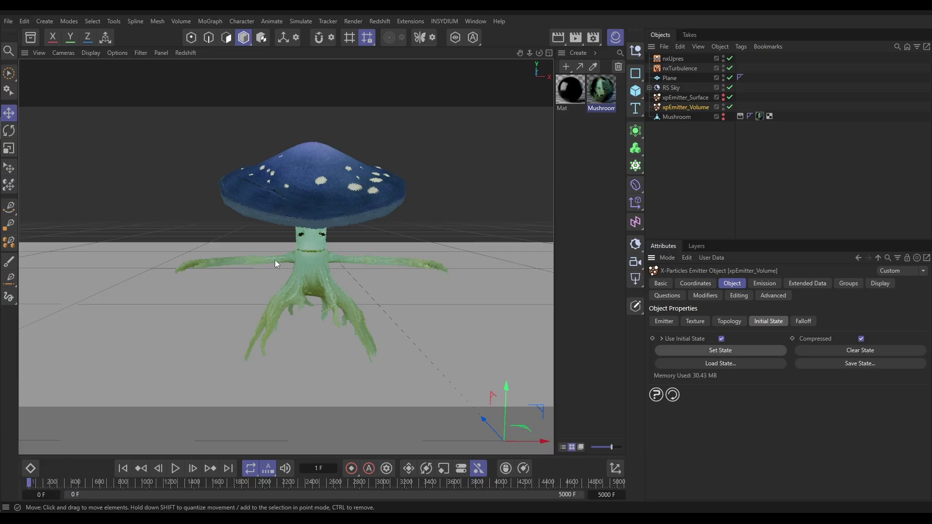
left_click(766, 284)
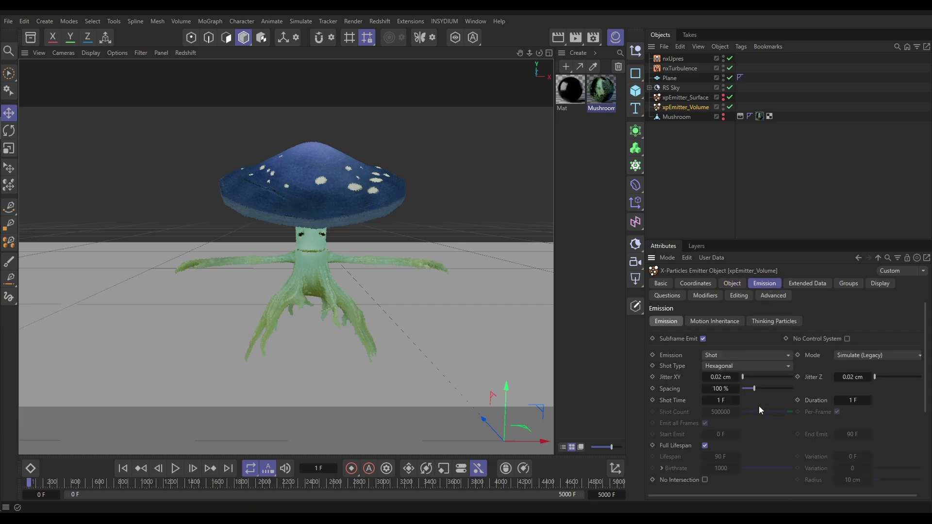
left_click(707, 354)
left_click(772, 439)
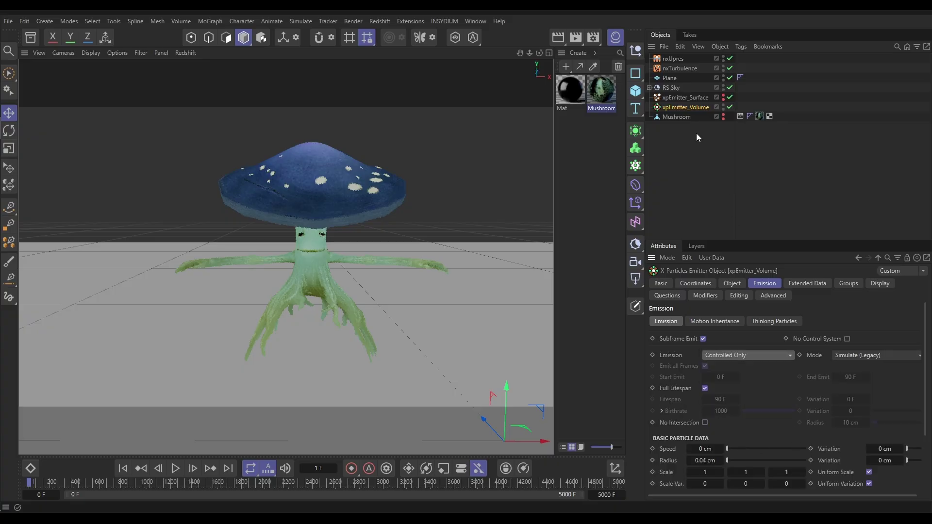
Step: Disable xpEmitter_Surface and nxUpres, then rewind and step one frame to check the colours remain
left_click(730, 97)
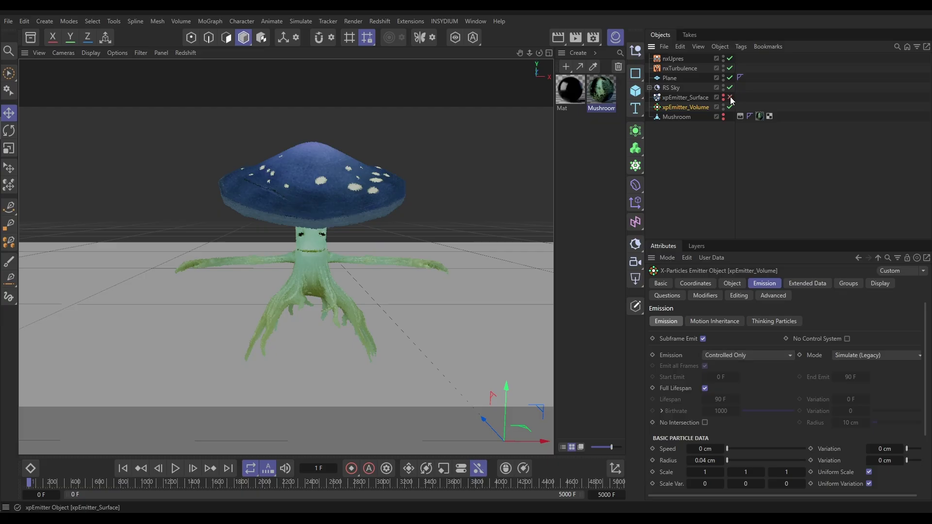
left_click(729, 58)
left_click(123, 469)
left_click(193, 469)
Step: Apply the Mat material to xpEmitter_Volume and inspect its node graph
left_click_drag(570, 99, 694, 108)
double_click(573, 95)
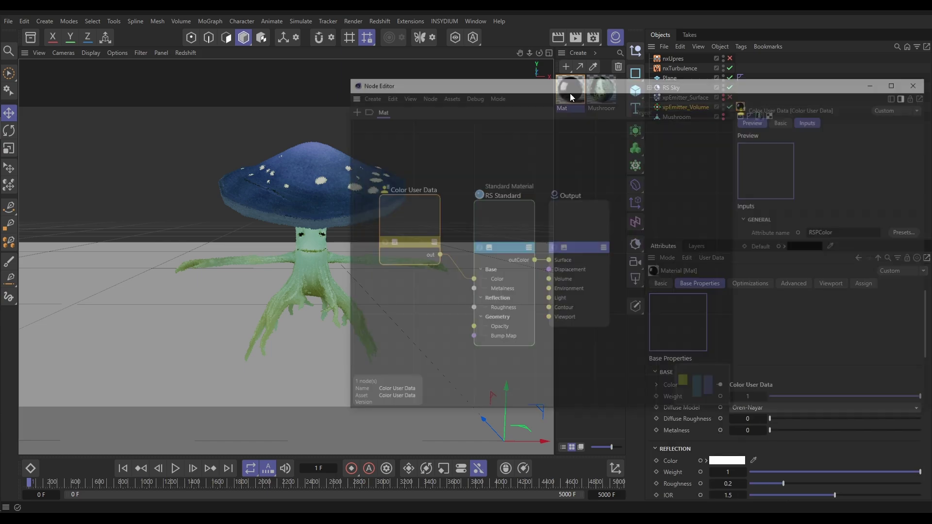
left_click_drag(601, 78, 513, 63)
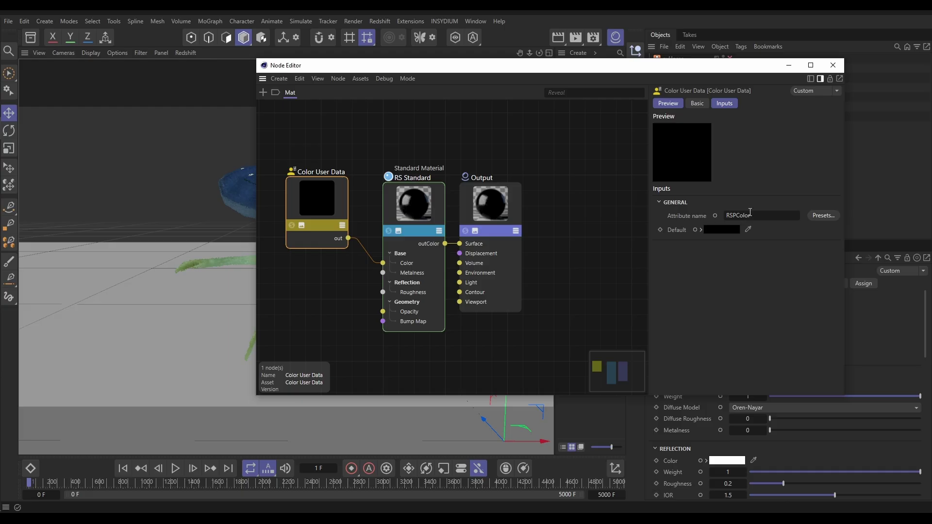
left_click(833, 65)
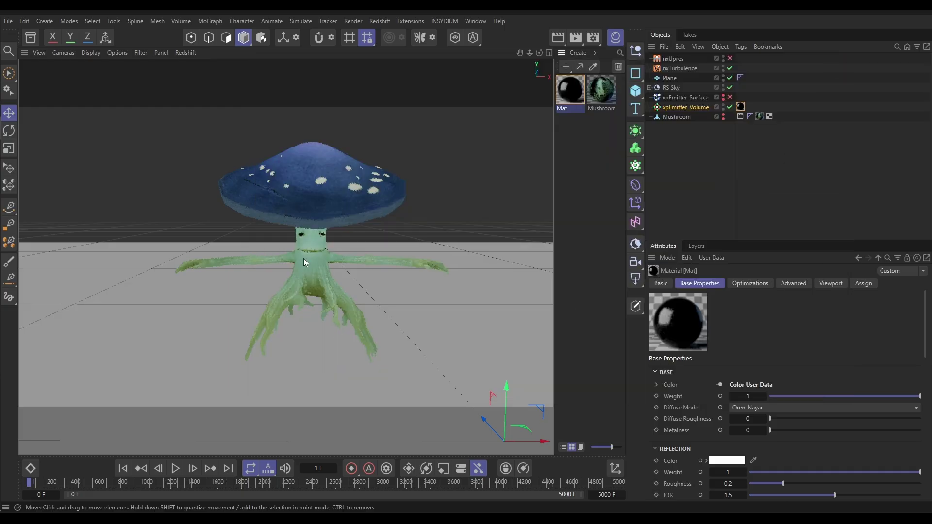
Step: Add an RS Object tag to xpEmitter_Volume with Particles Mode set to Sphere Instances
left_click(739, 45)
mouse_move(801, 187)
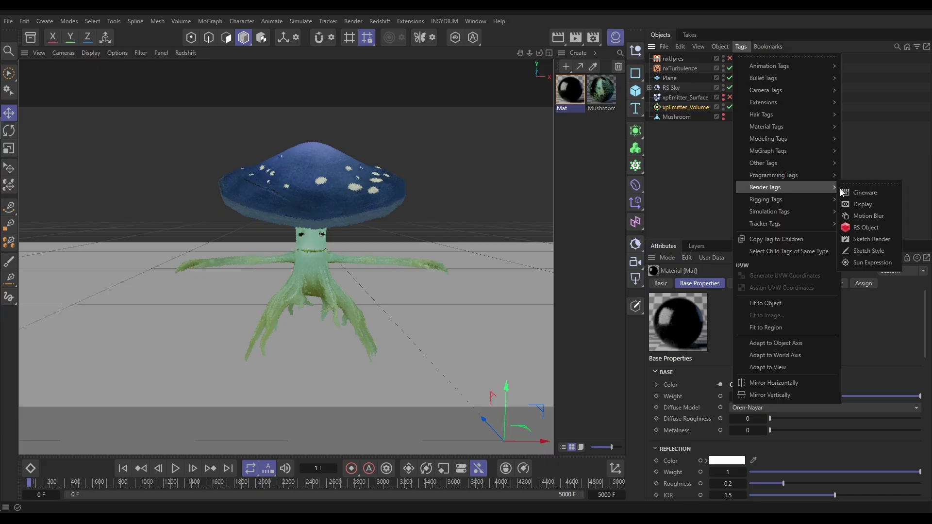
left_click(852, 222)
left_click(721, 310)
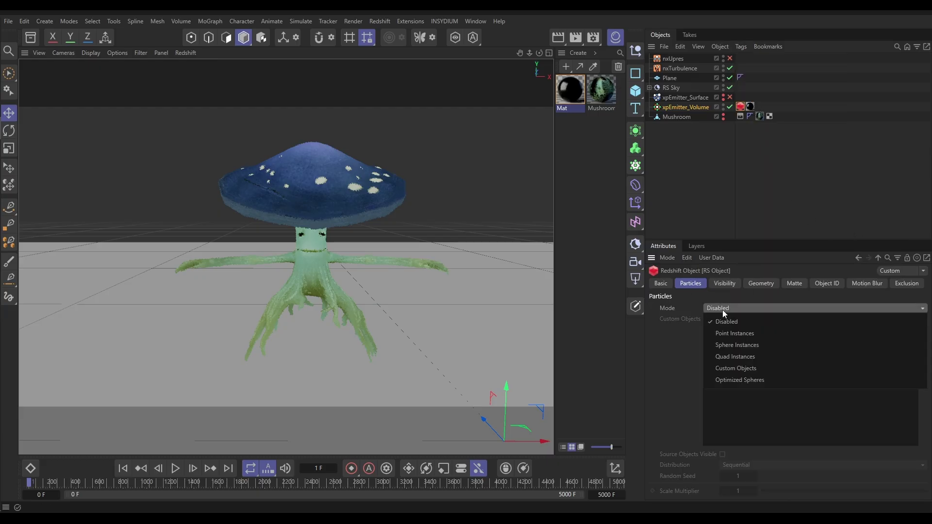
left_click(731, 346)
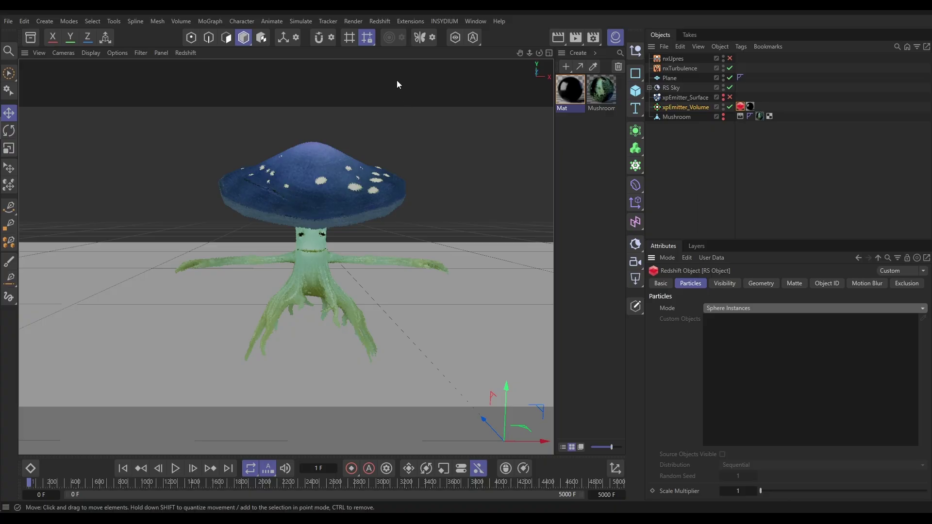
left_click(380, 21)
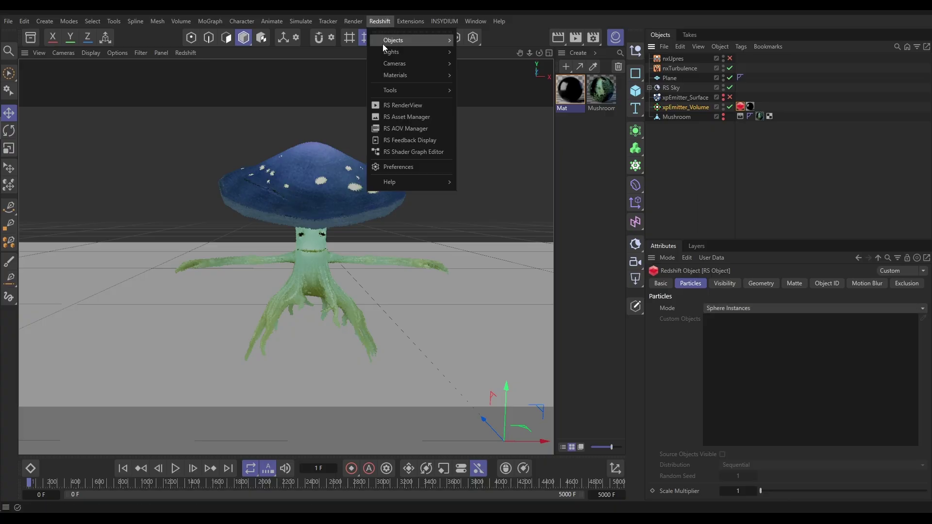
Step: Render the textured sphere-instance mushroom in RS RenderView, then stop the render and reposition the window
left_click(405, 106)
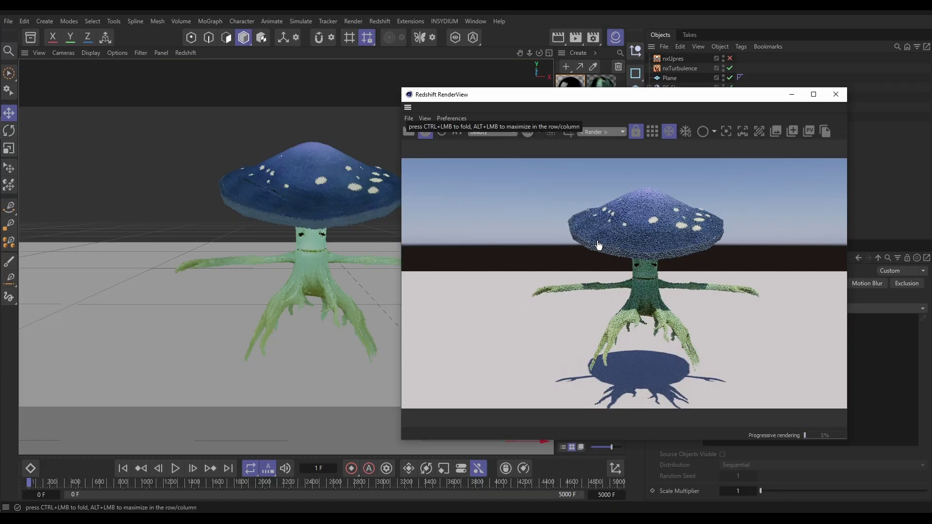
left_click(311, 198)
left_click_drag(311, 198, 267, 199, "alt")
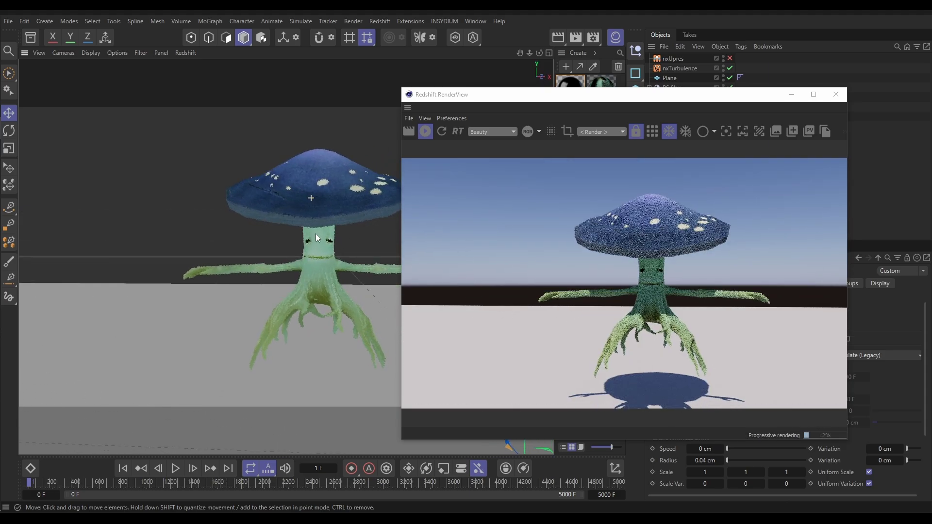
left_click(429, 132)
mouse_move(535, 101)
left_mouse_down()
mouse_move(529, 109)
mouse_move(541, 101)
left_mouse_up()
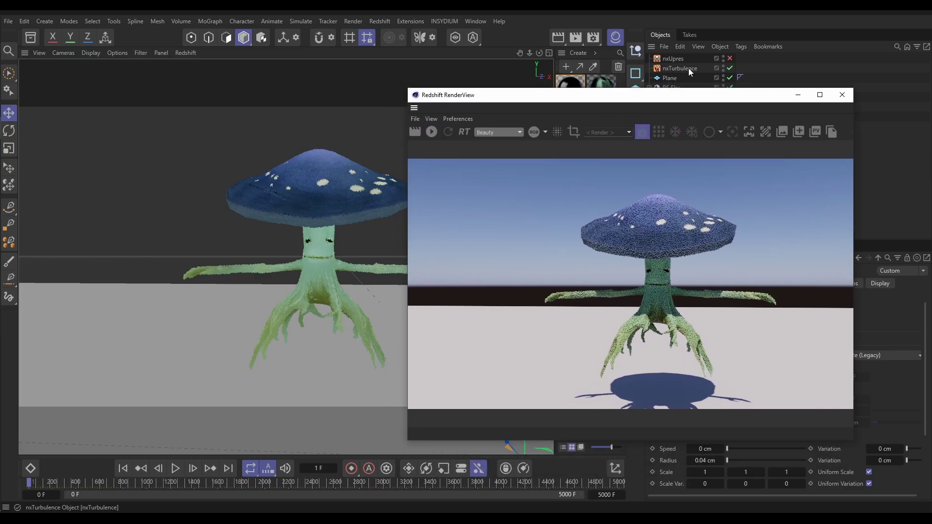
left_click_drag(661, 95, 659, 69)
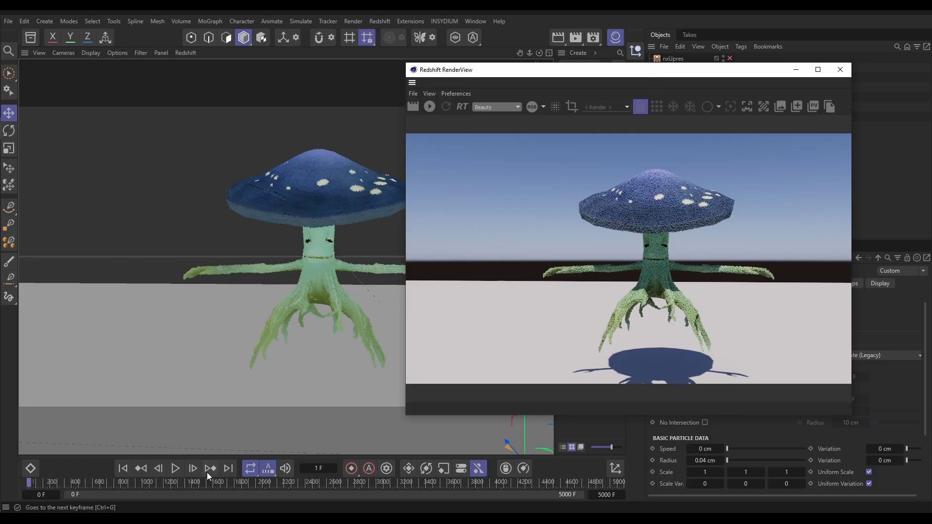
left_click(174, 470)
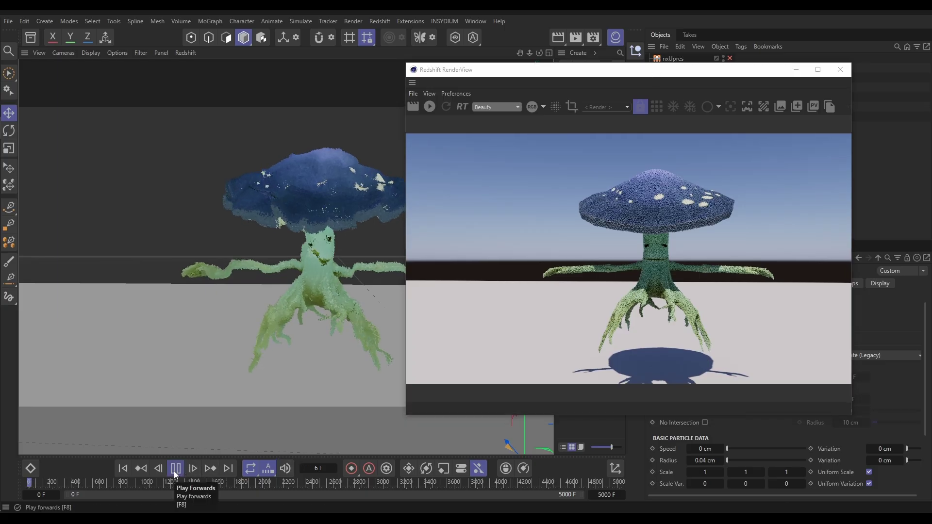
left_click(174, 469)
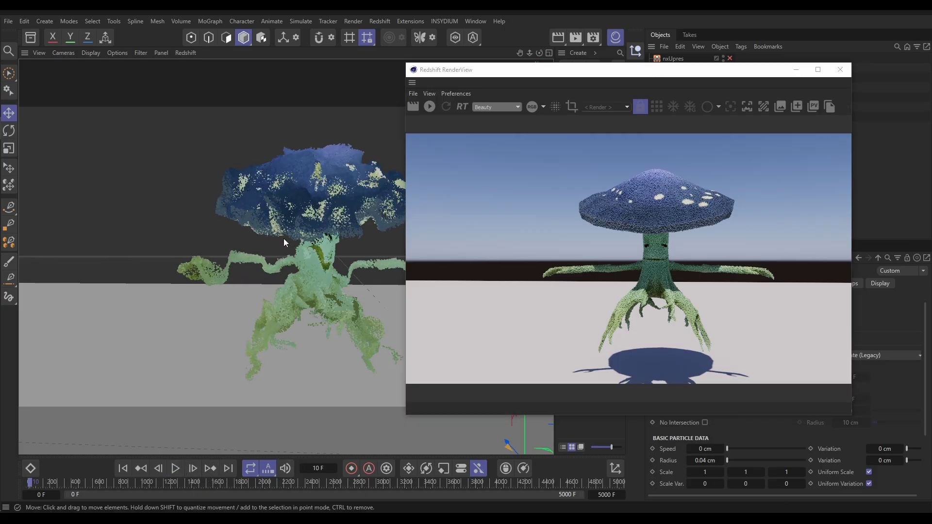
left_click(429, 110)
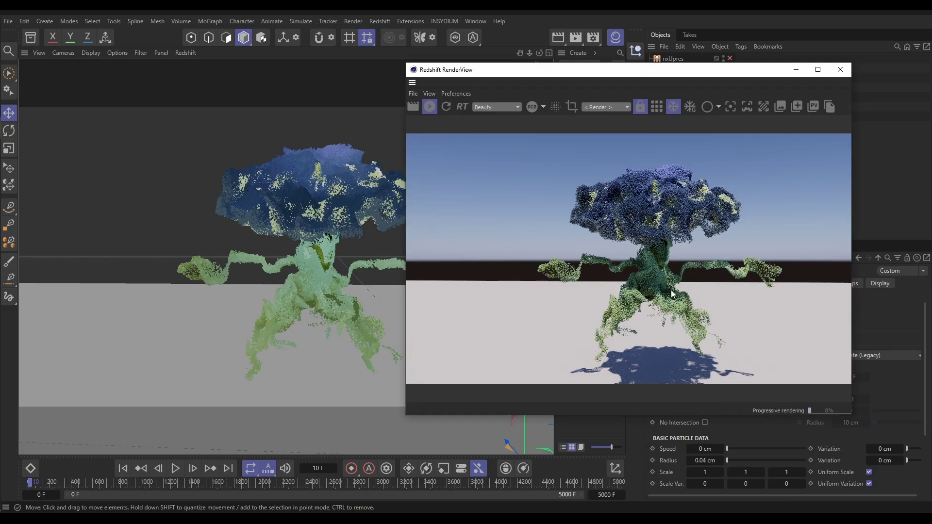
left_click(122, 469)
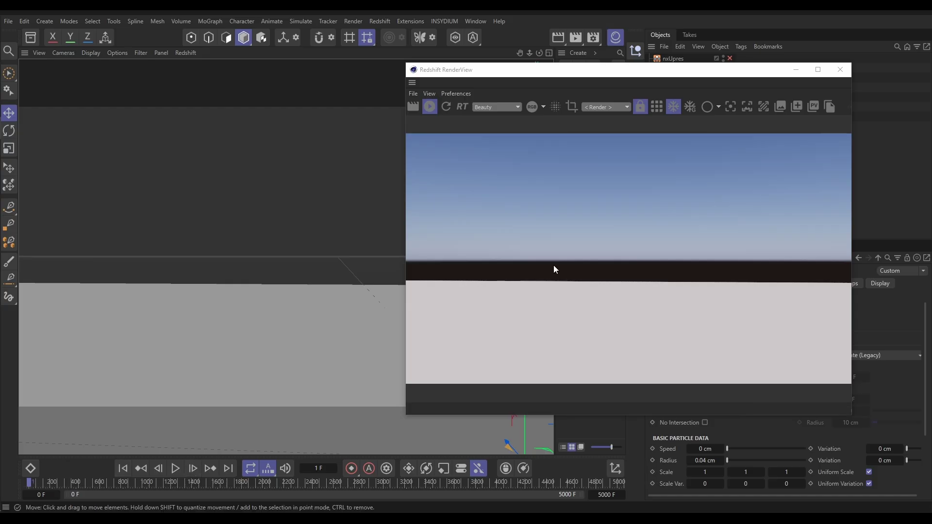